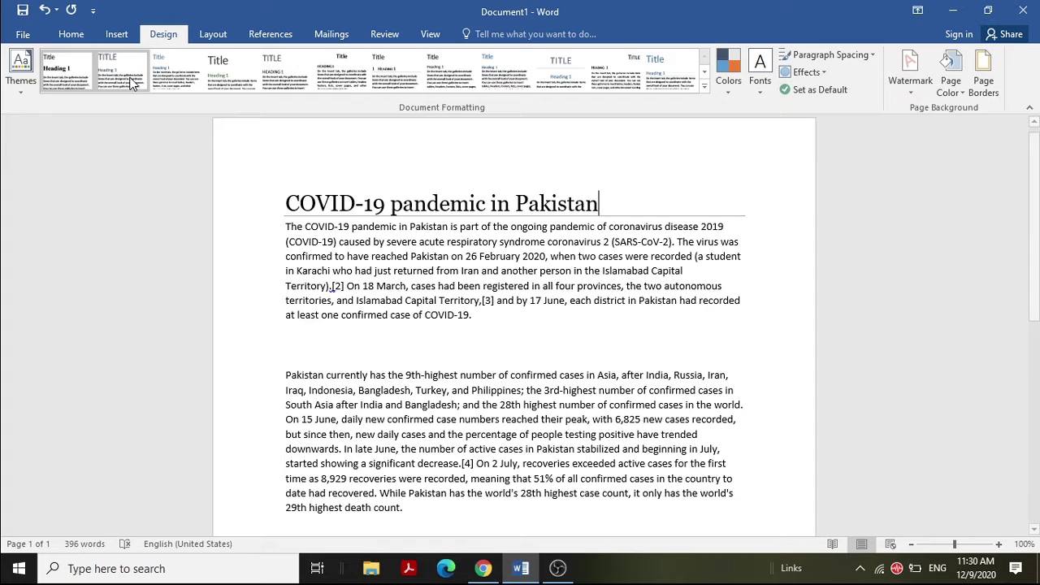
click(117, 36)
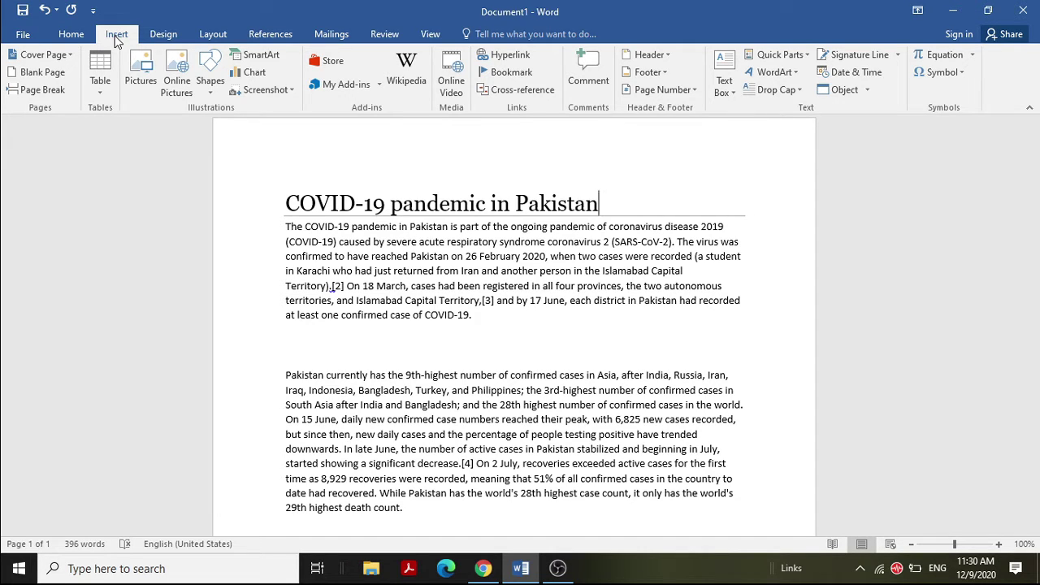
click(167, 34)
click(213, 32)
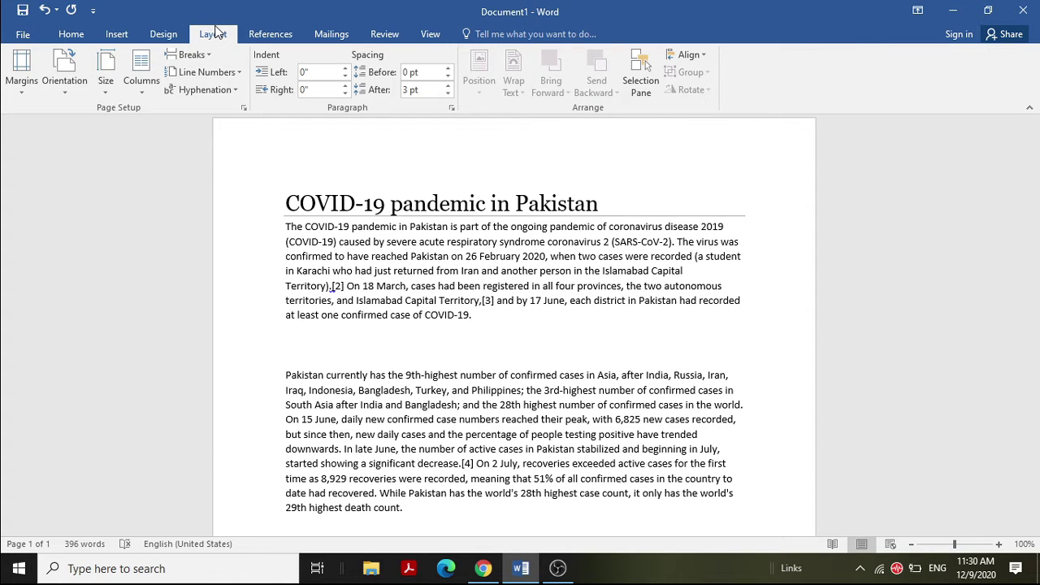
click(166, 34)
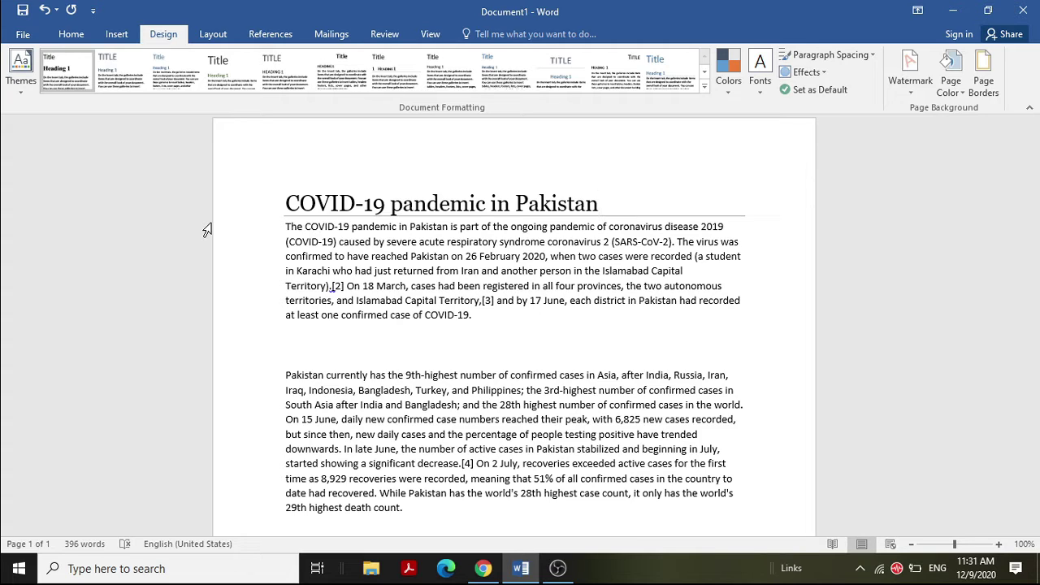
Try the Organic theme on the document and switch back to the Office theme.
click(24, 90)
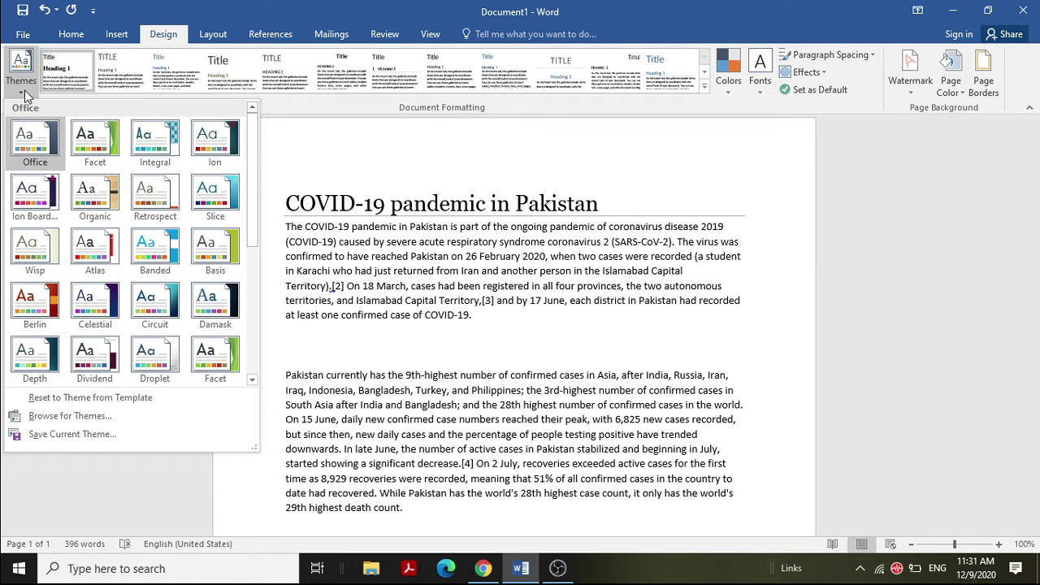
click(96, 195)
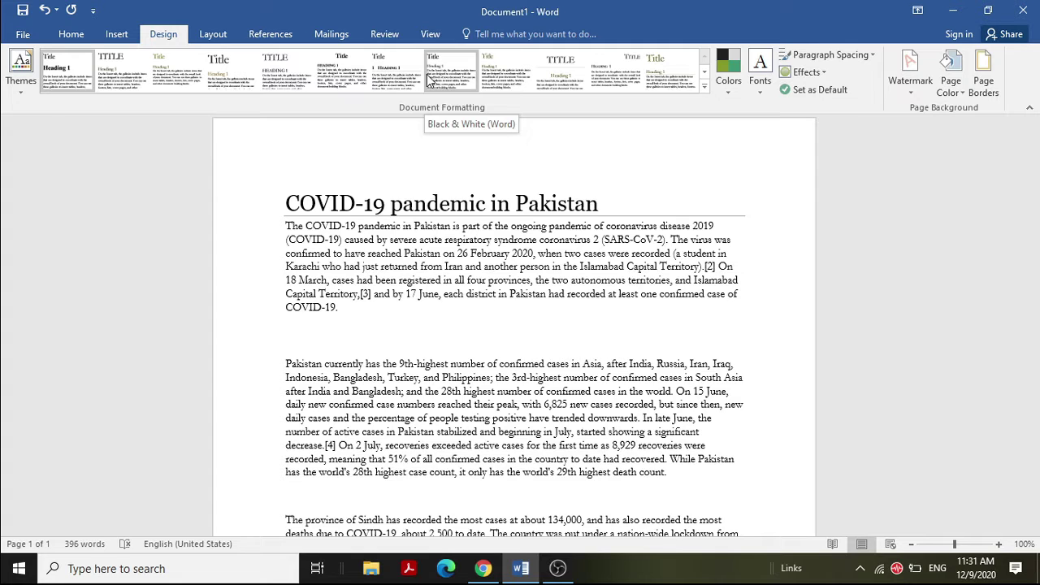
click(21, 81)
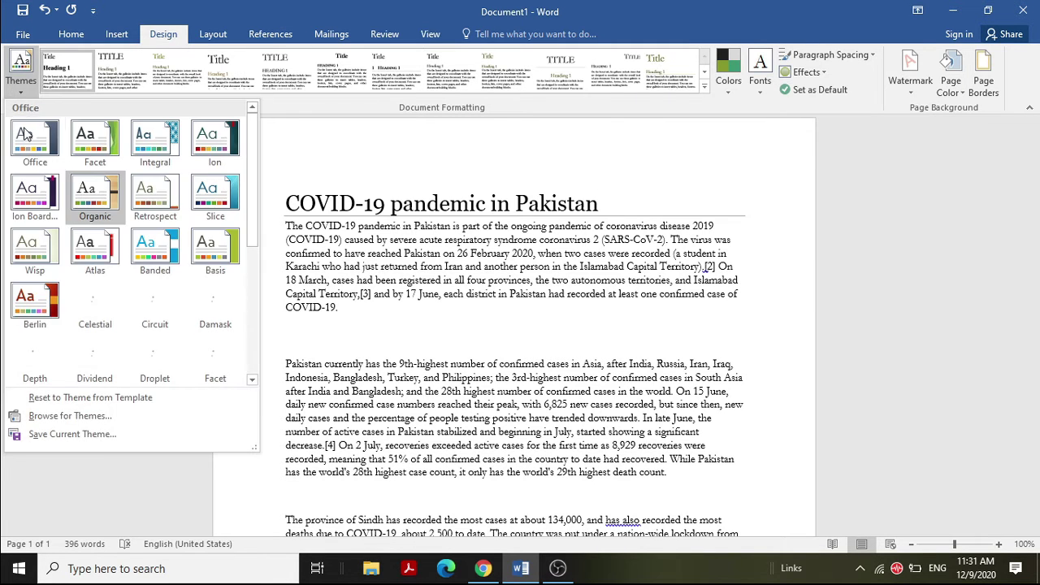
click(24, 134)
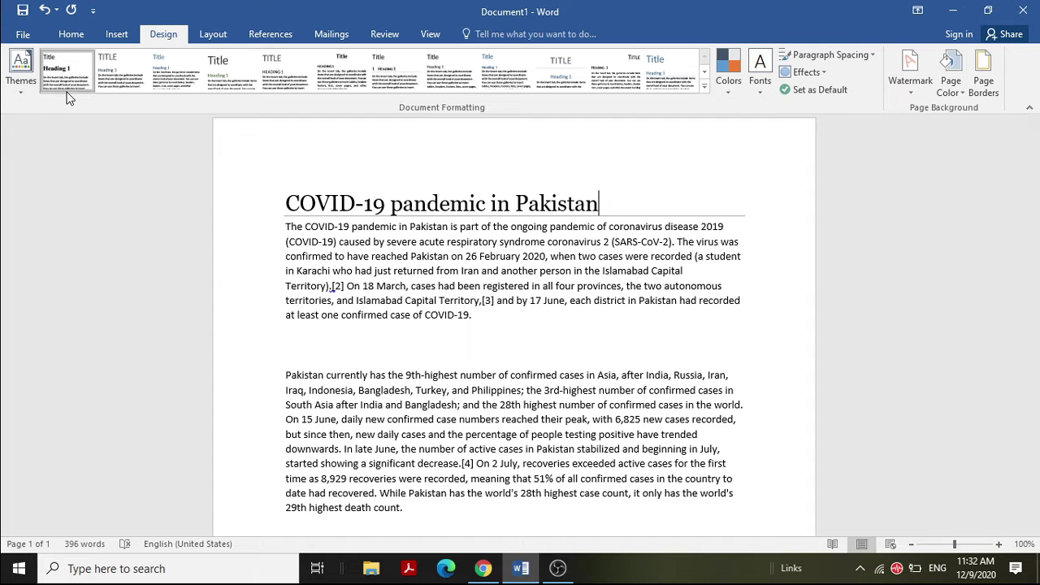
Apply the Integral theme to the document.
click(23, 87)
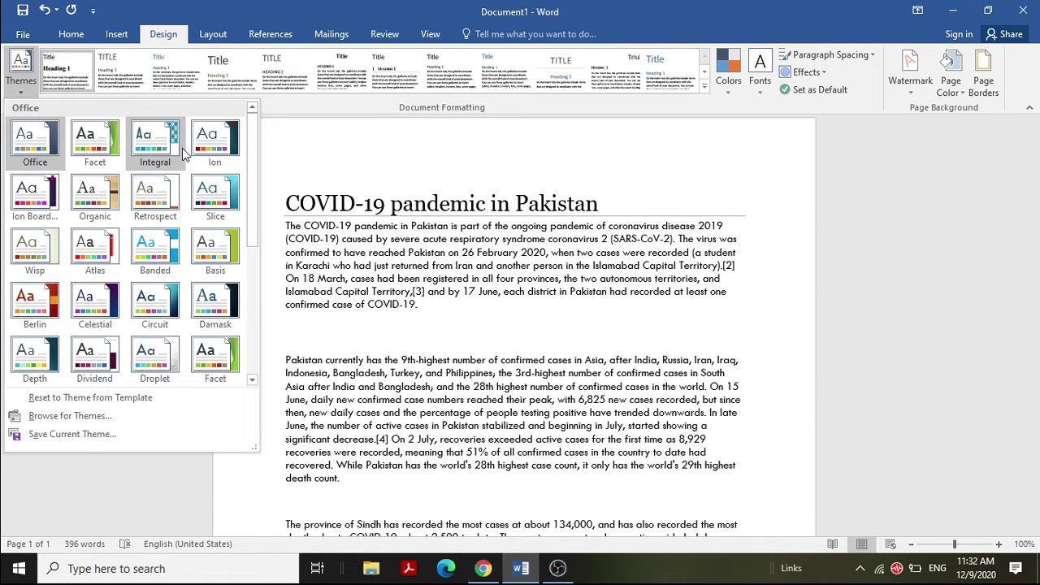
click(168, 145)
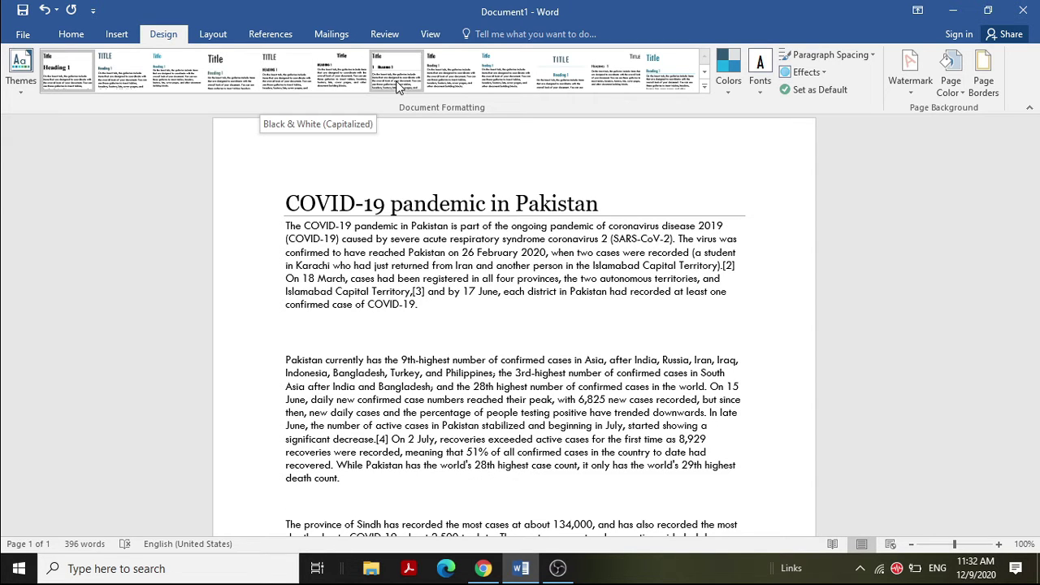
Try out document formatting style sets, ending with the Centered style set.
click(512, 73)
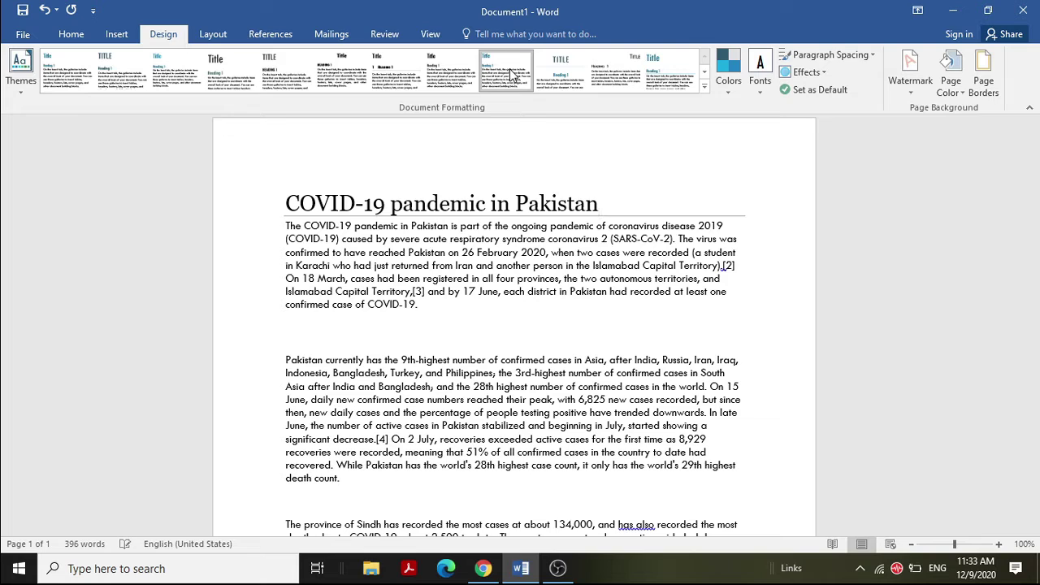
click(577, 349)
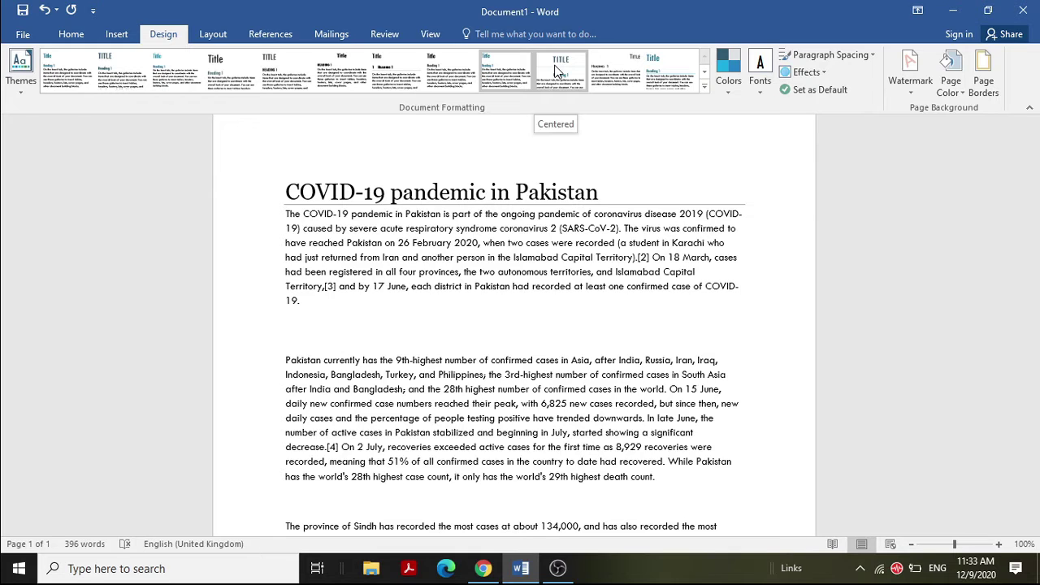
click(556, 72)
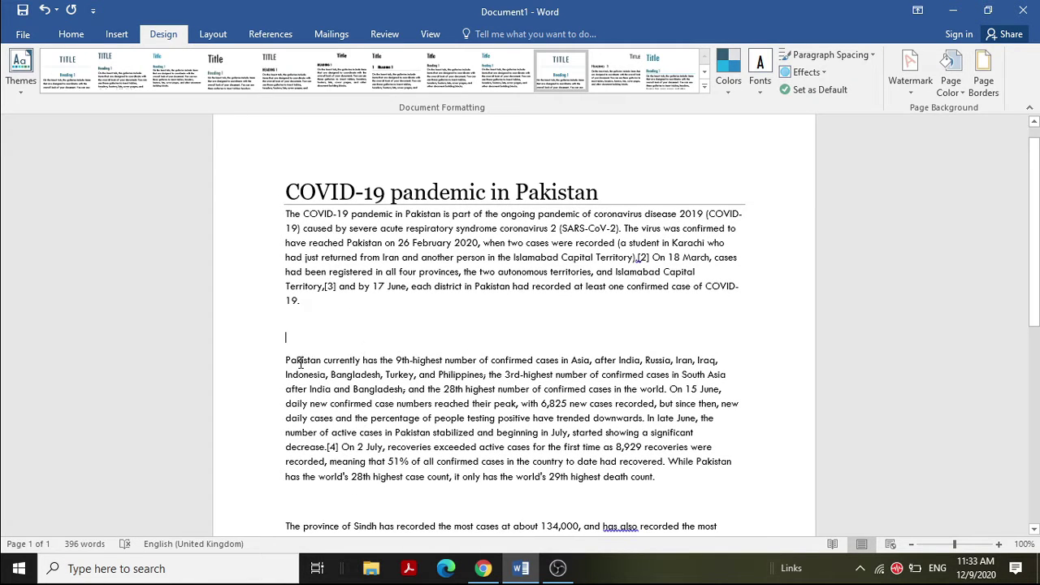
Apply the Heading 1 style to the words "Pakistan currently" at the start of the second paragraph.
drag(285, 359, 350, 360)
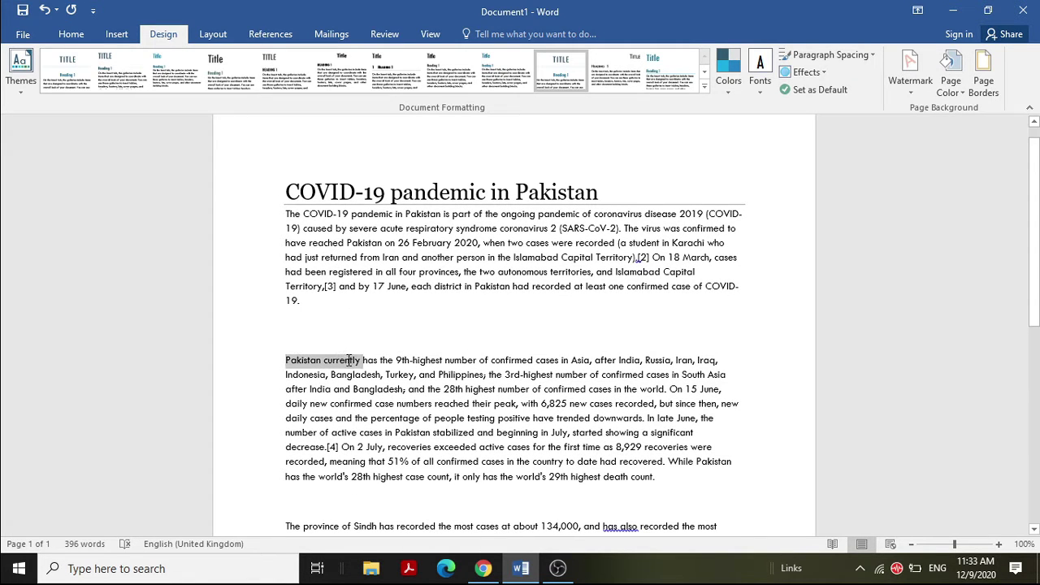
click(70, 34)
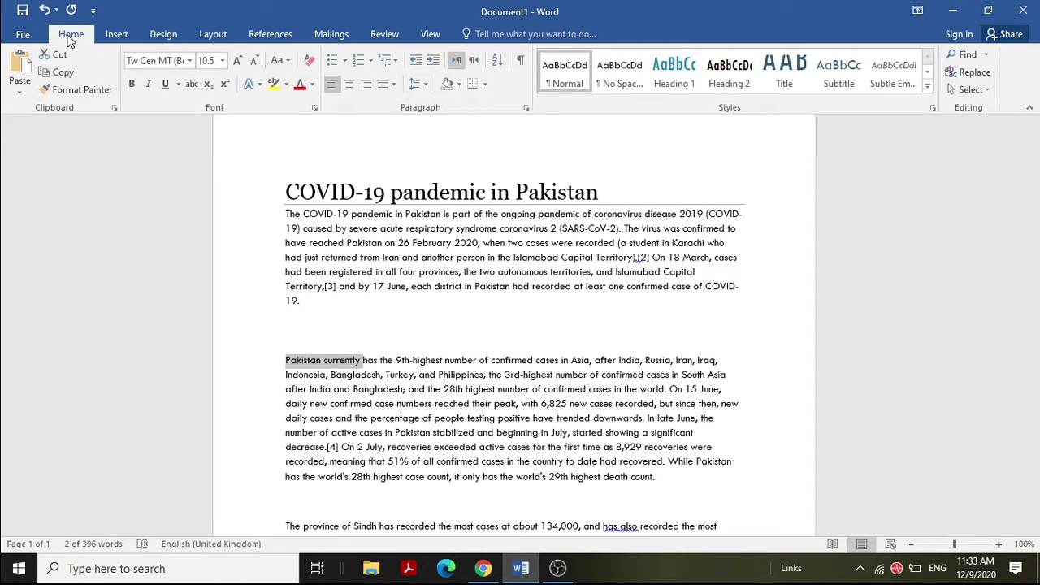
click(677, 82)
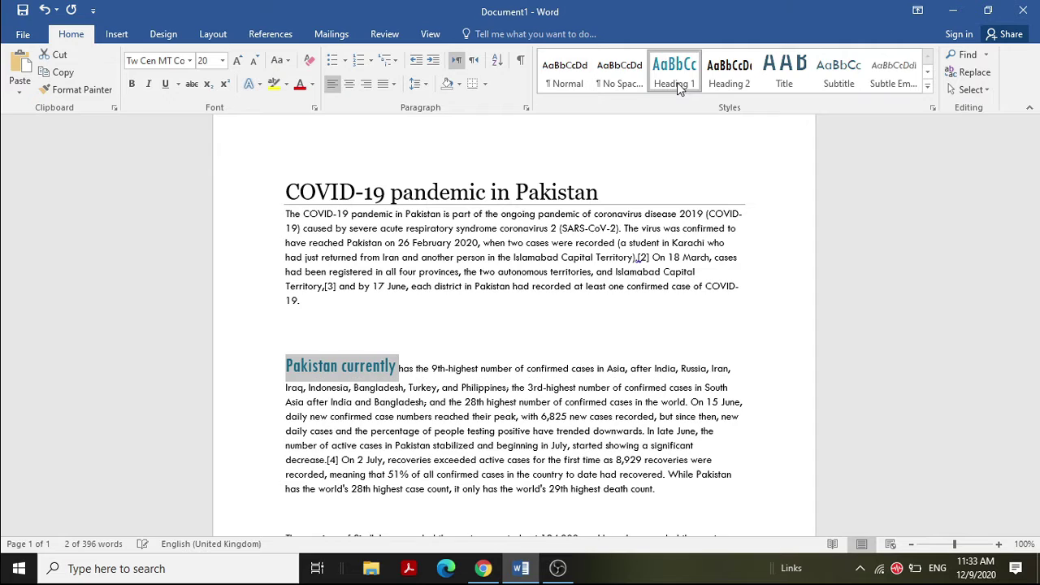
Change the document's formatting to the Black & White (Word) style set.
click(205, 31)
click(171, 36)
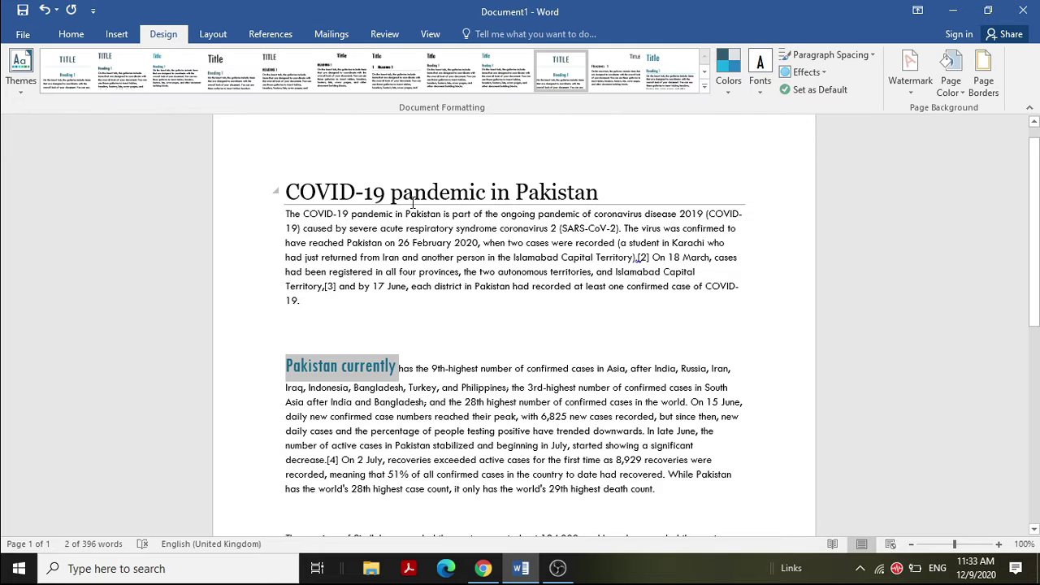
click(625, 71)
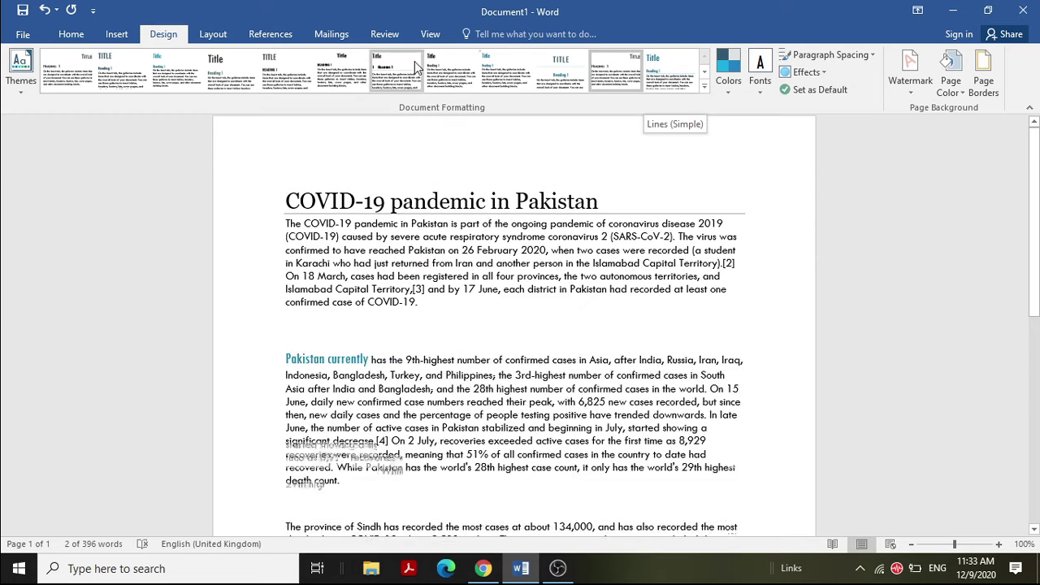
click(446, 65)
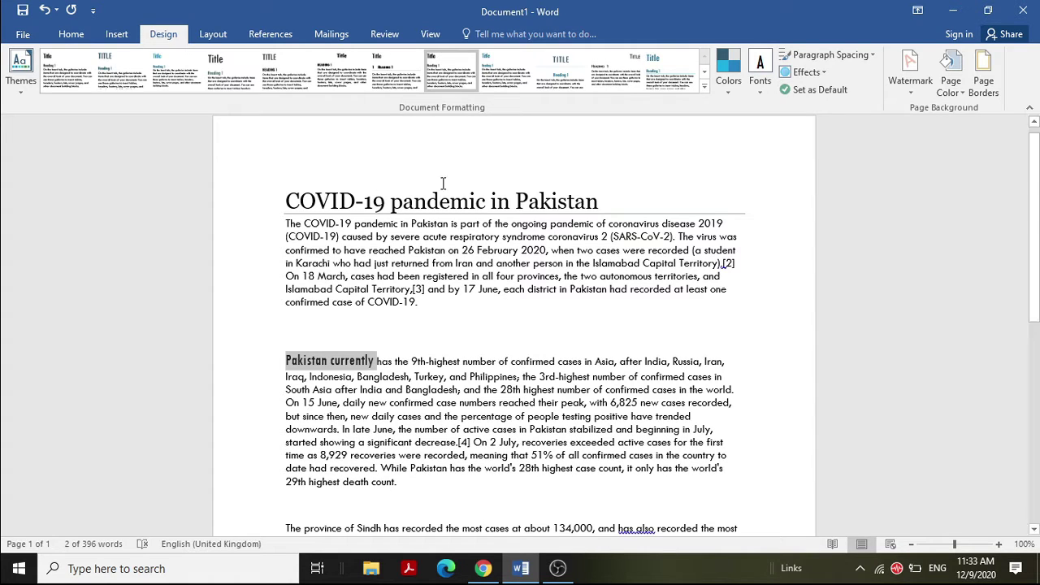
Apply the Office color scheme to the document and reselect the words "Pakistan currently".
click(735, 95)
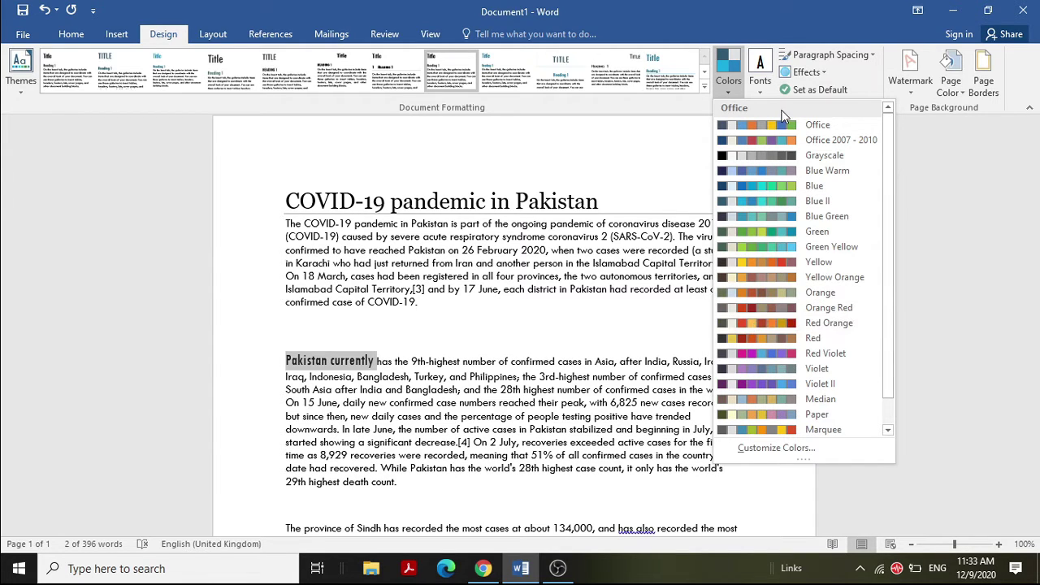
click(759, 124)
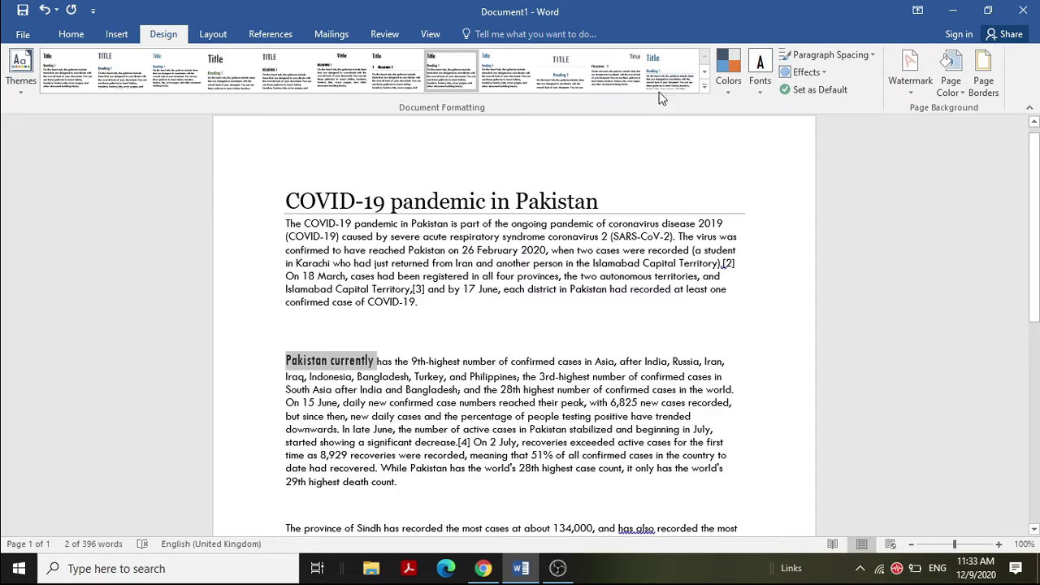
click(367, 363)
drag(367, 362, 295, 361)
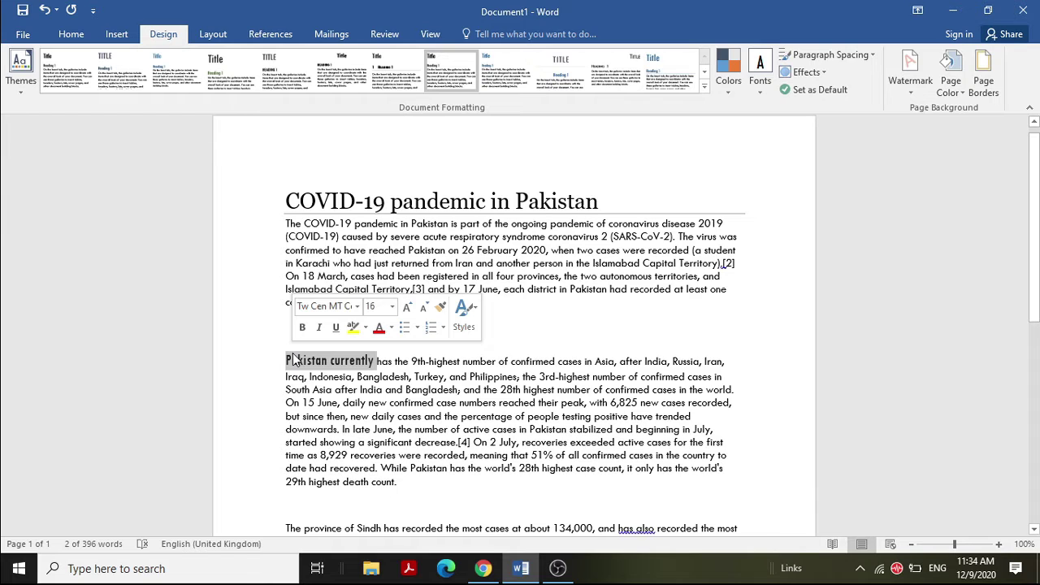
Set the document's color scheme to Blue and place the cursor after the title.
click(734, 79)
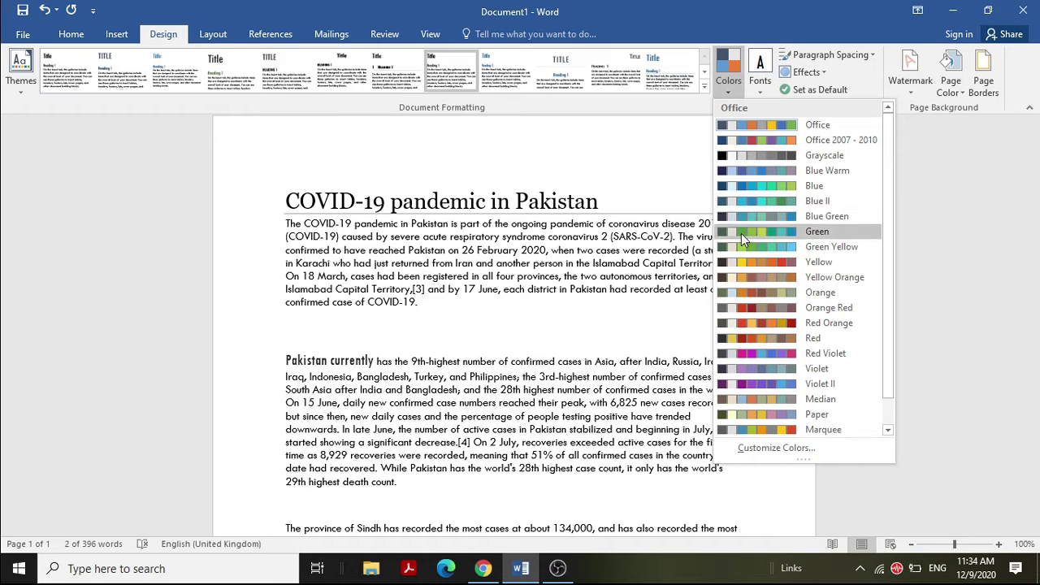
click(783, 183)
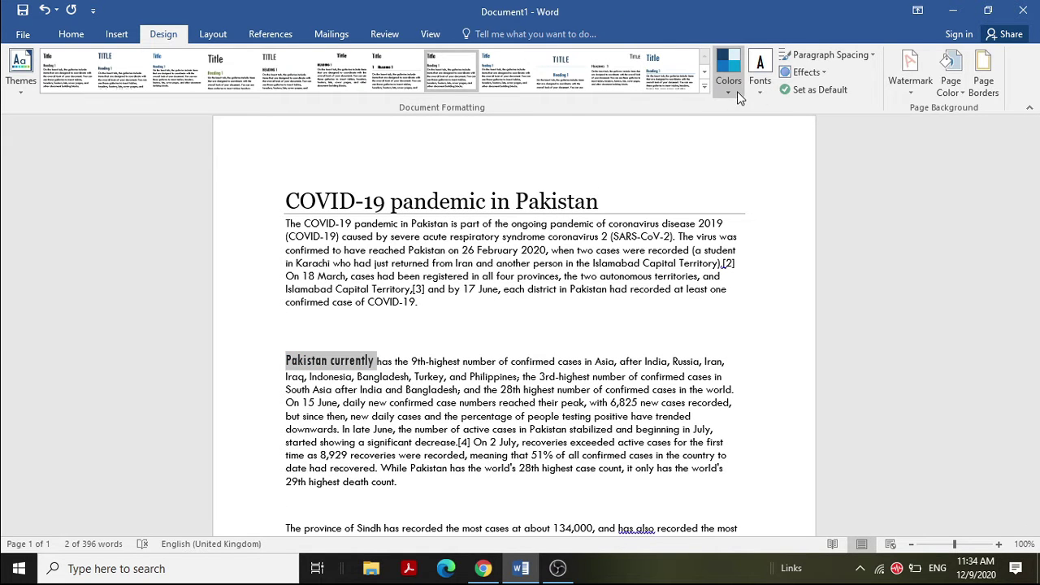
click(601, 201)
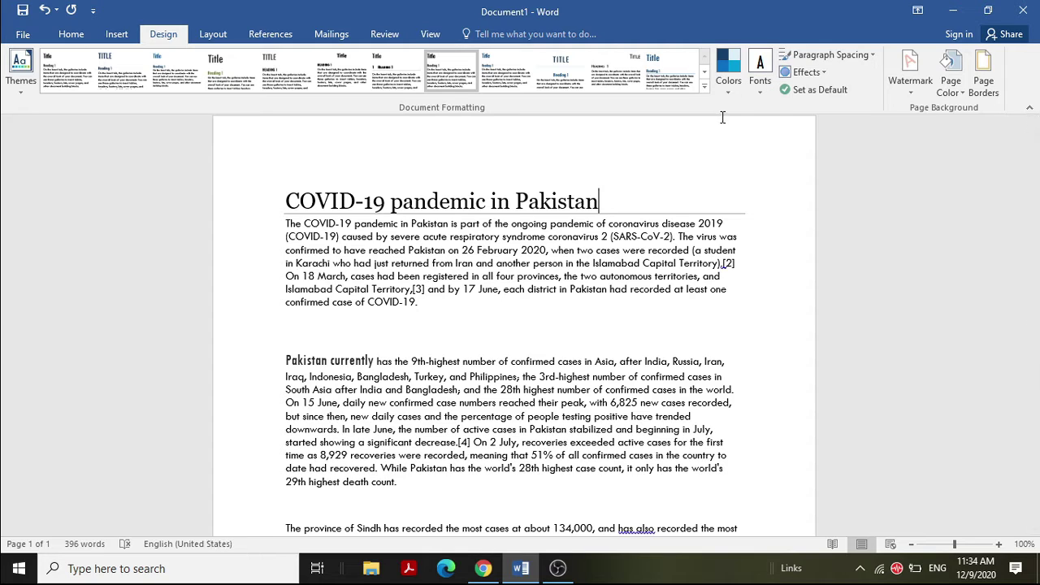
Preview the Arial and Corbel theme font sets on the document and browse the remaining font sets.
click(764, 81)
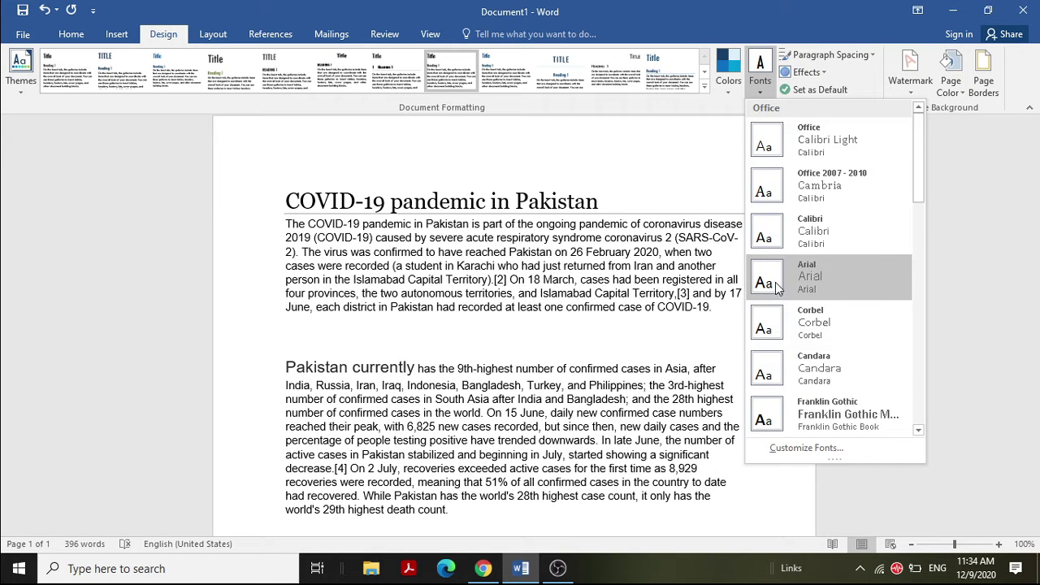
click(79, 28)
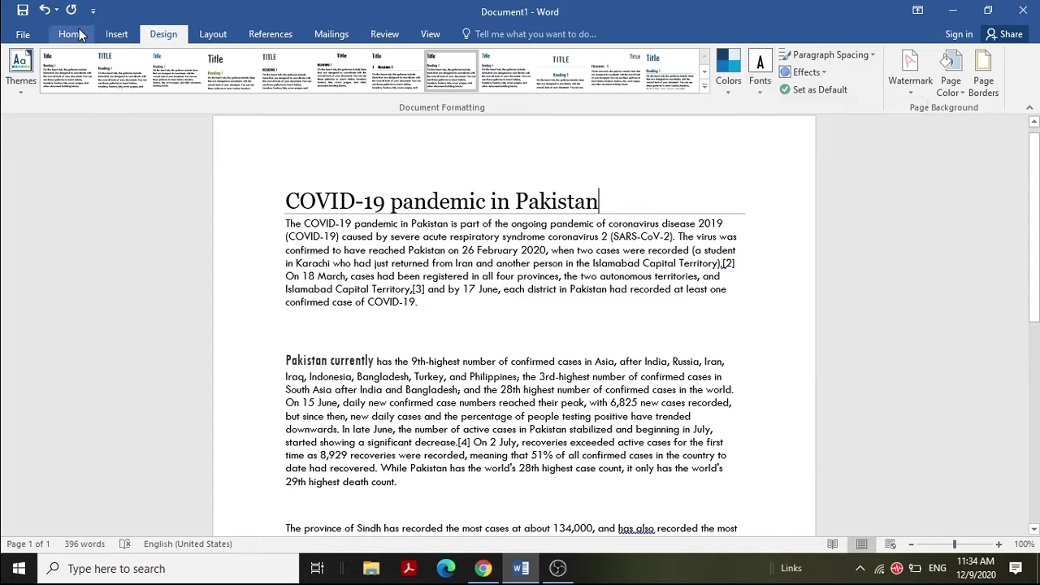
click(79, 28)
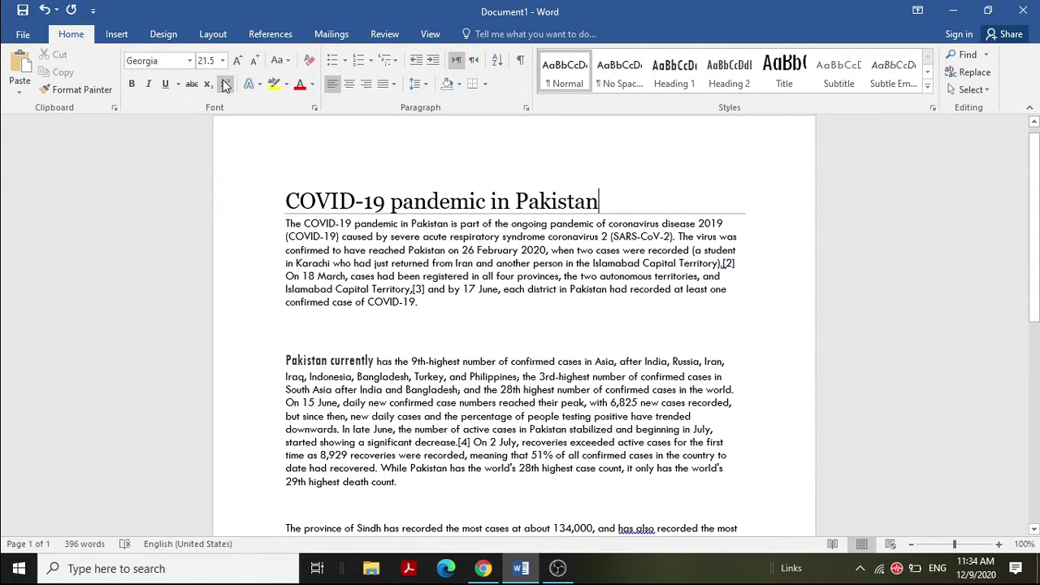
click(164, 33)
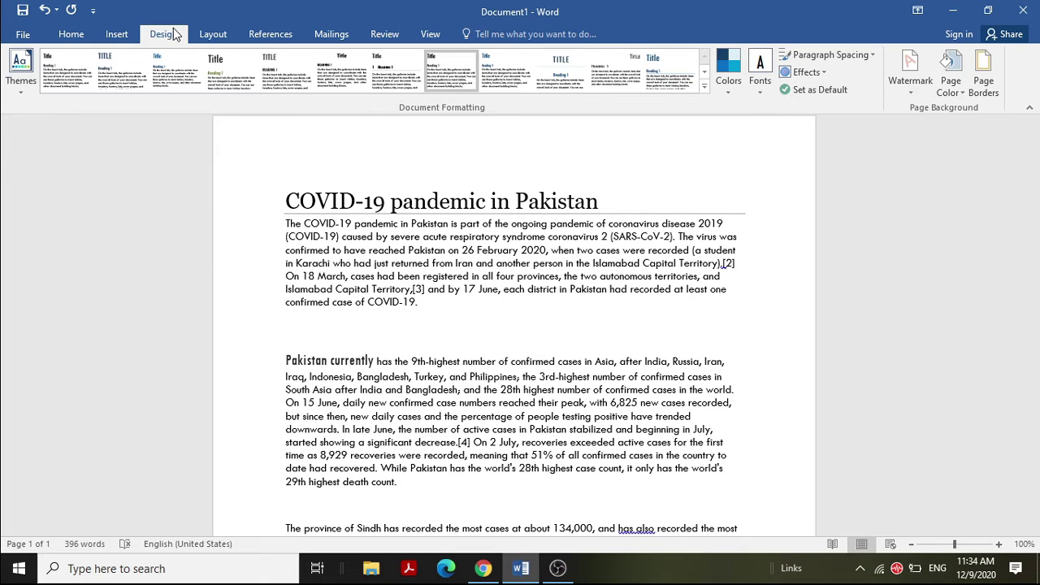
click(764, 88)
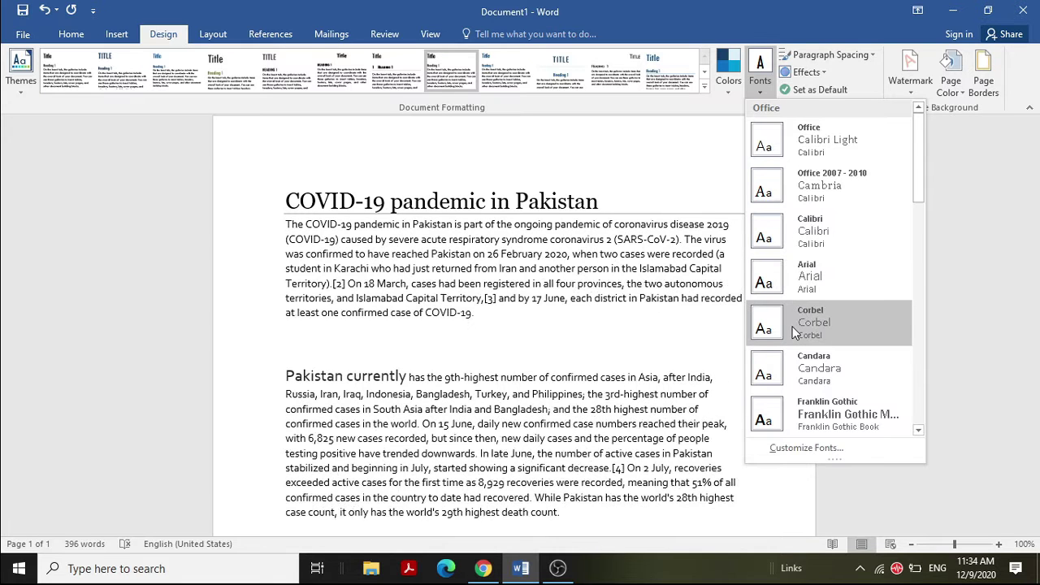
click(795, 326)
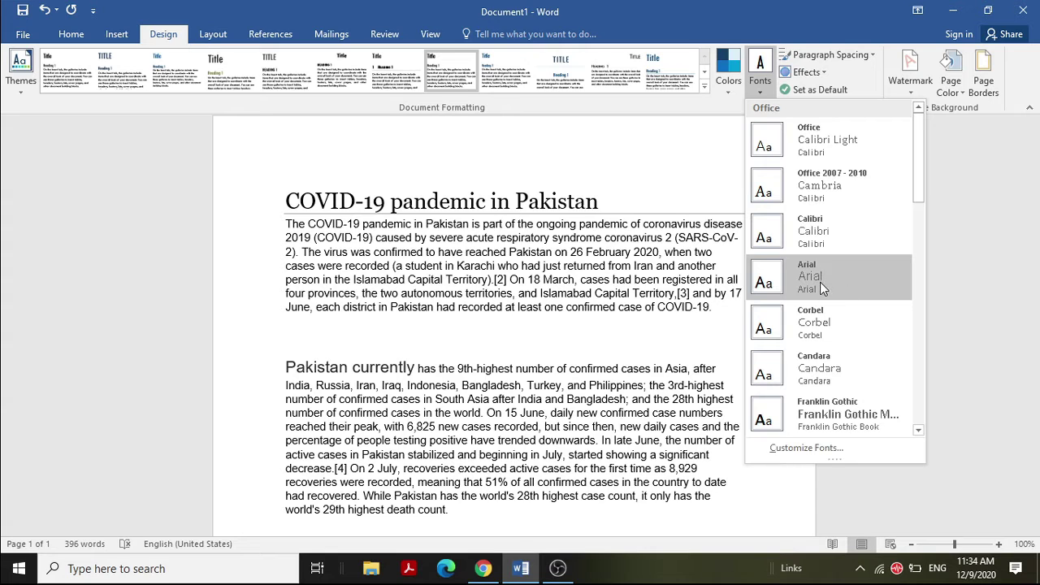
scroll(819, 303, down, 10)
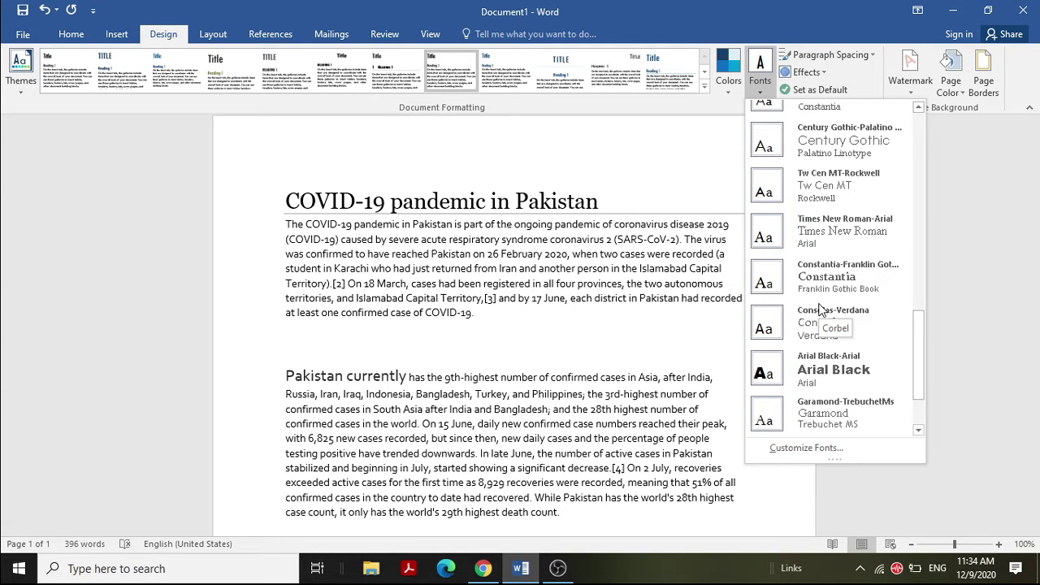
click(819, 309)
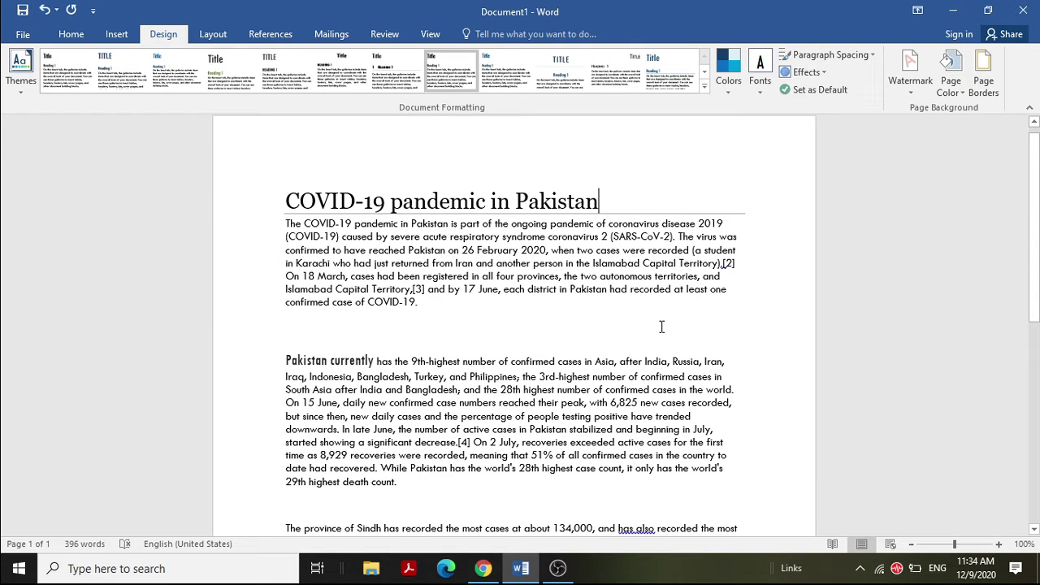
Review the built-in paragraph spacing presets for the document.
click(872, 58)
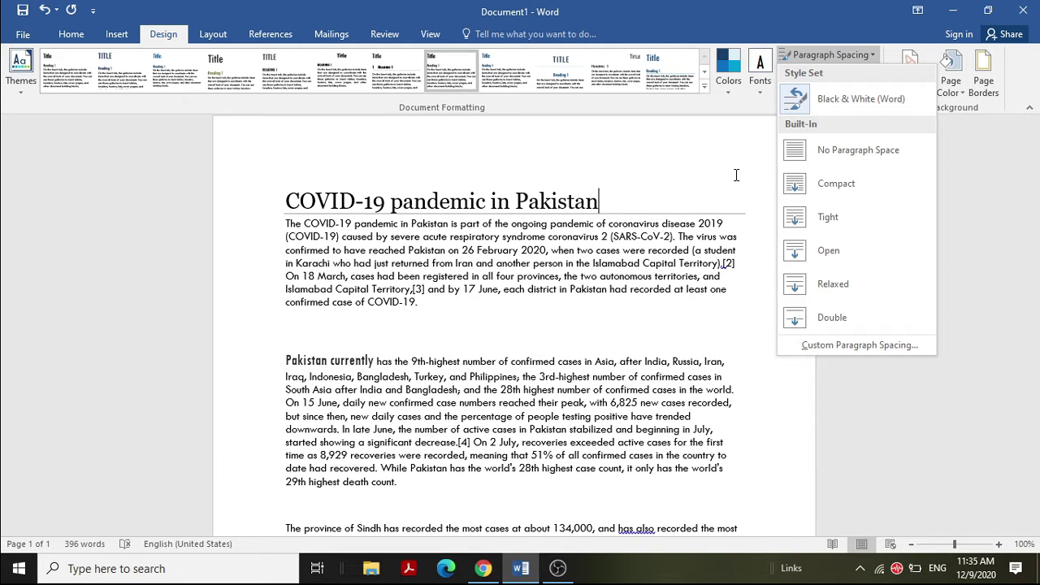
click(800, 418)
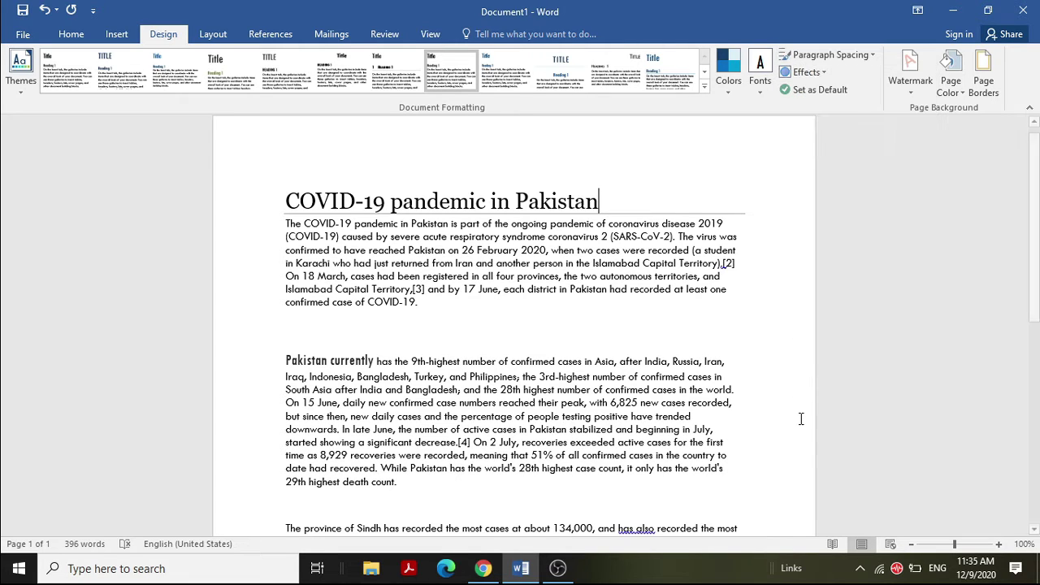
click(569, 563)
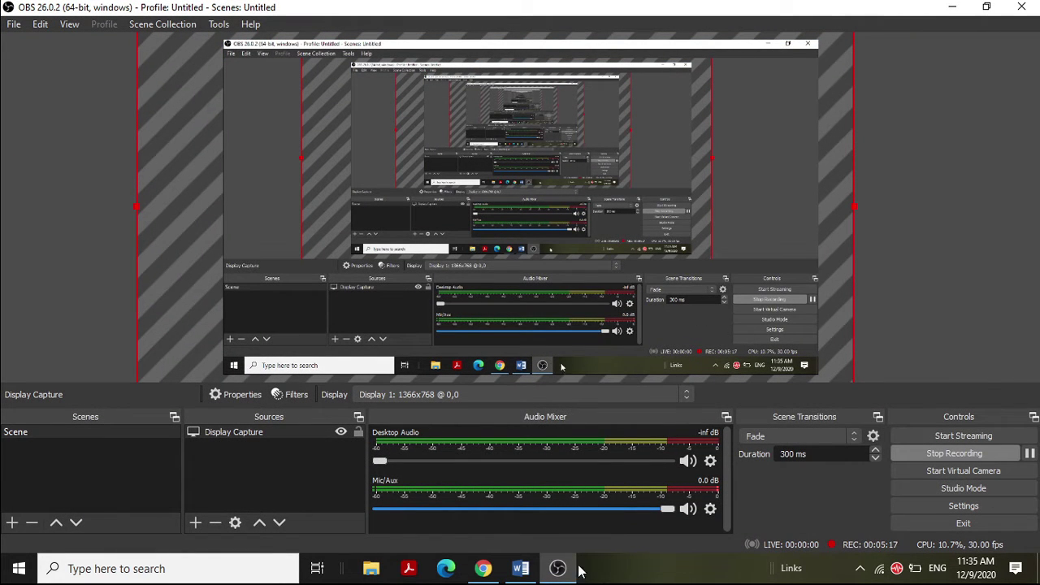
Switch to Word and preview the Relaxed and No Paragraph Space spacing presets on the document without applying either.
click(513, 569)
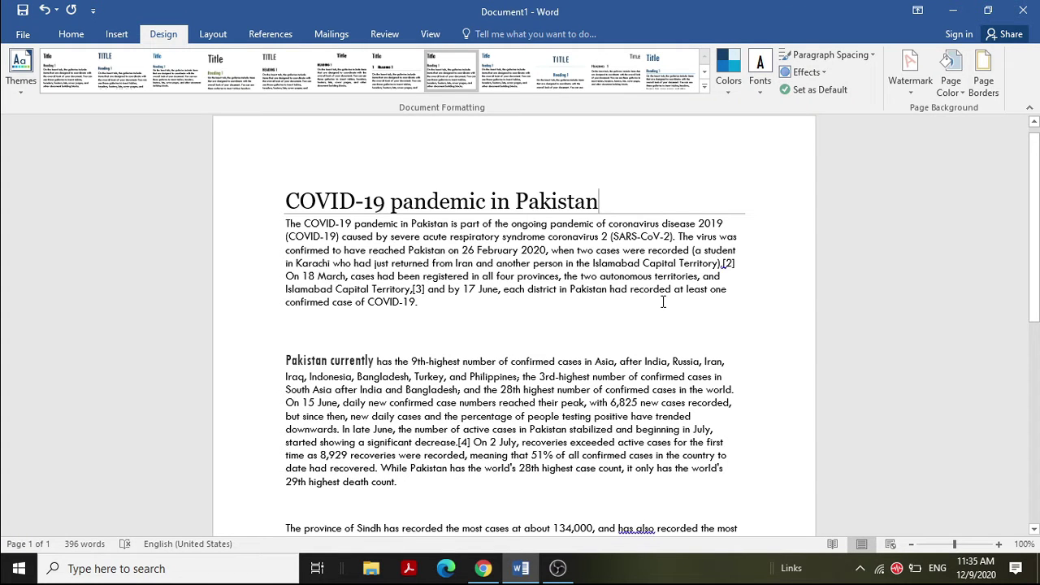
click(869, 56)
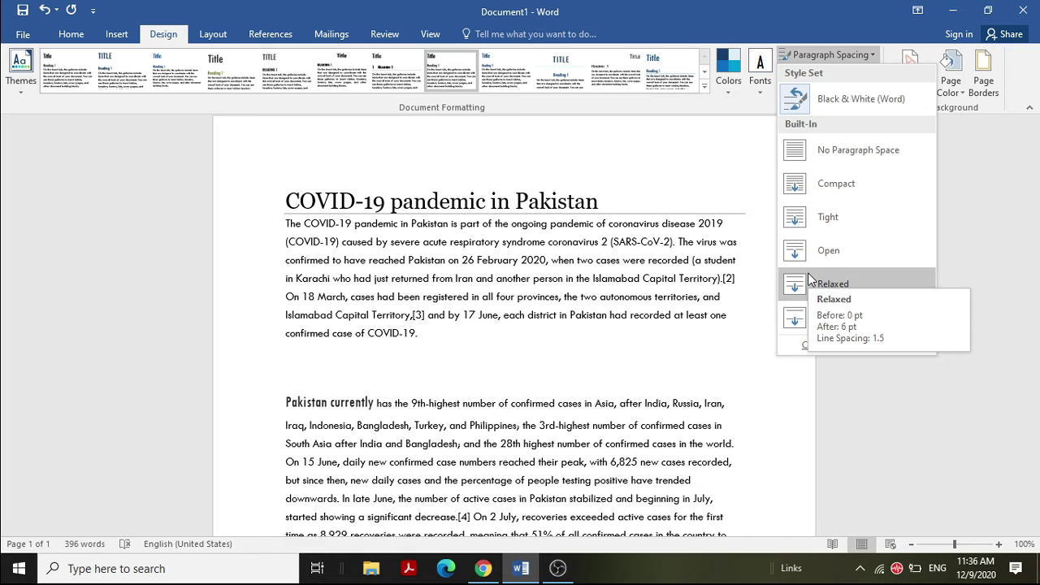
key(Escape)
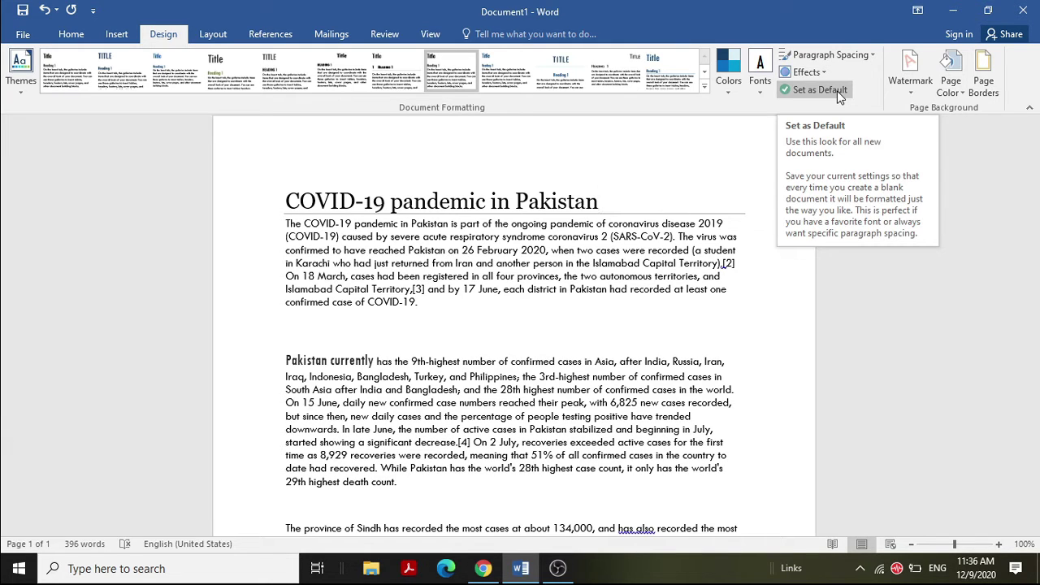
click(829, 54)
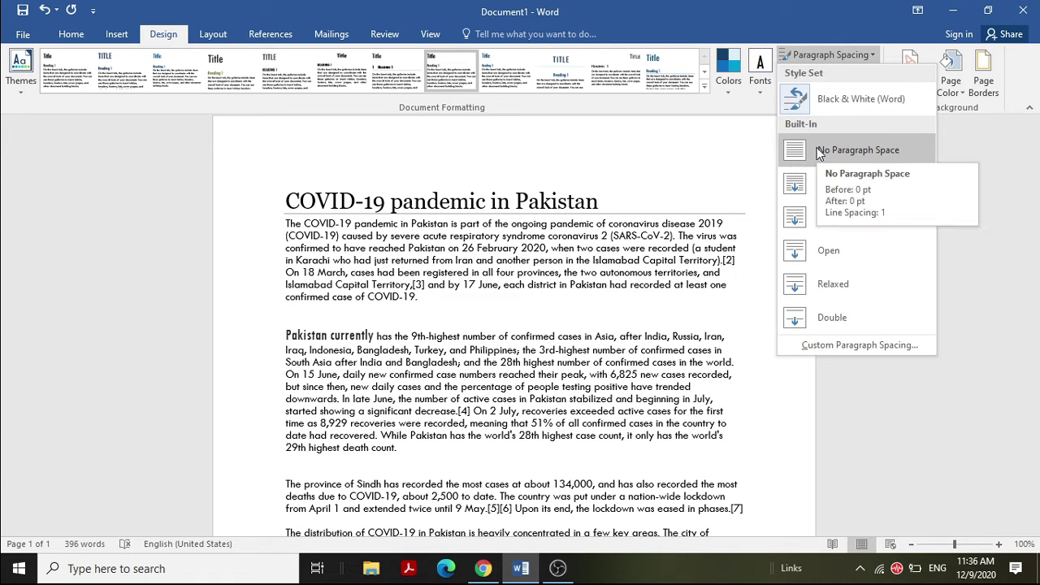
click(756, 158)
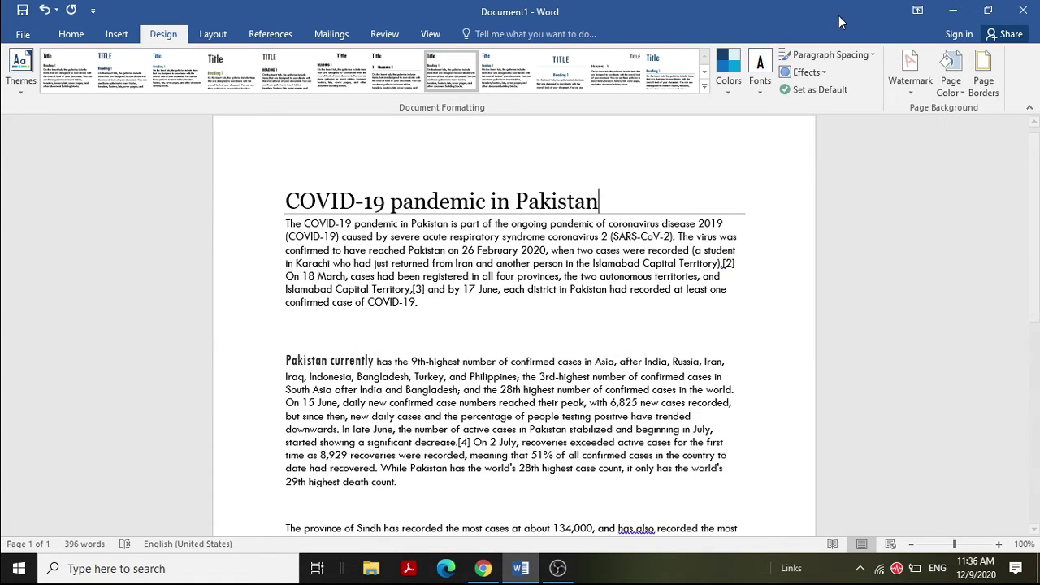
Bring up the prompt for making the current style set and theme the default, and dismiss it without accepting.
click(818, 91)
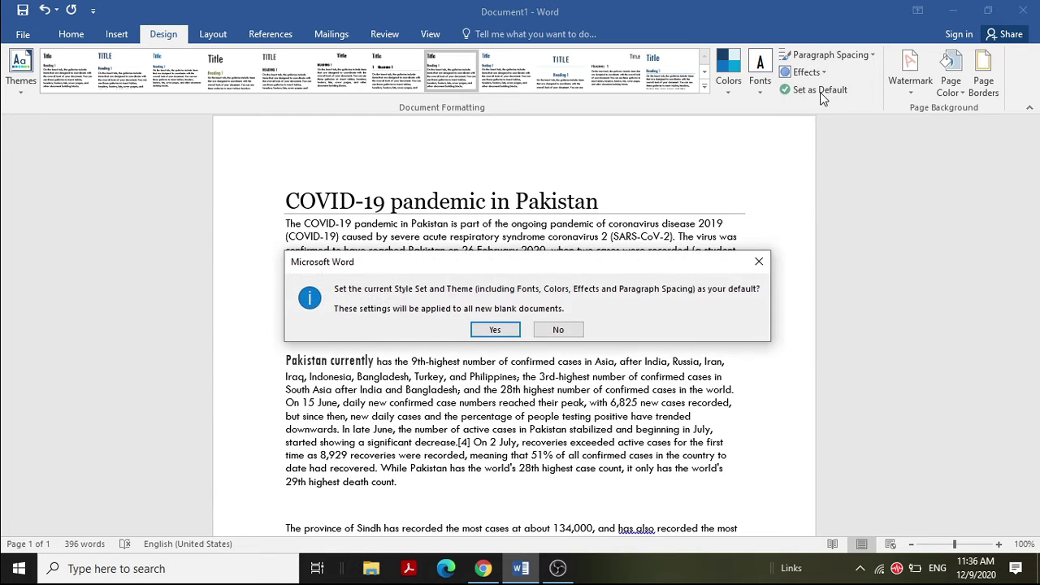
click(757, 262)
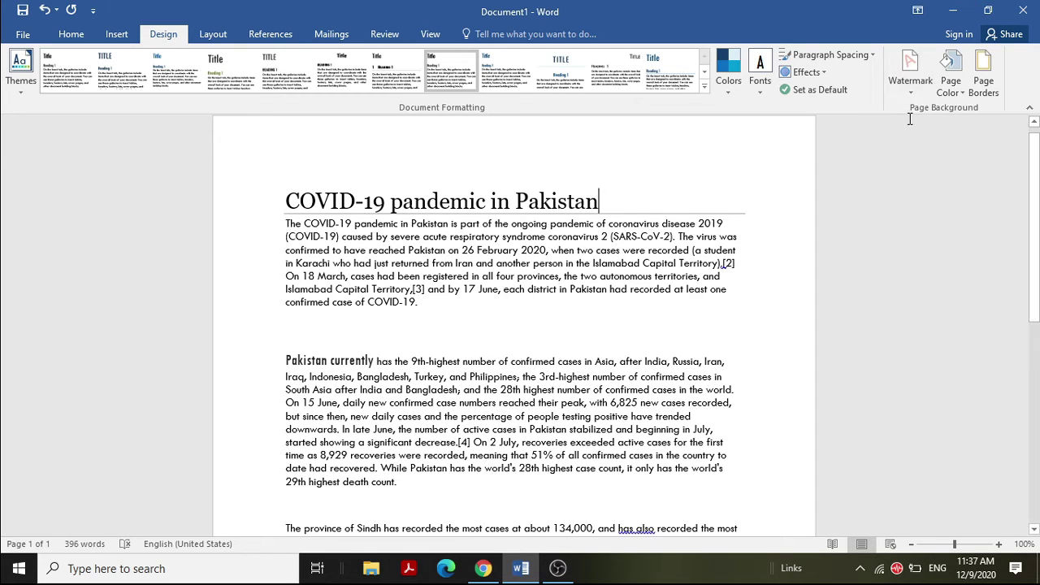
Apply the DO NOT COPY 1 watermark to the document and look over the page with it.
click(910, 80)
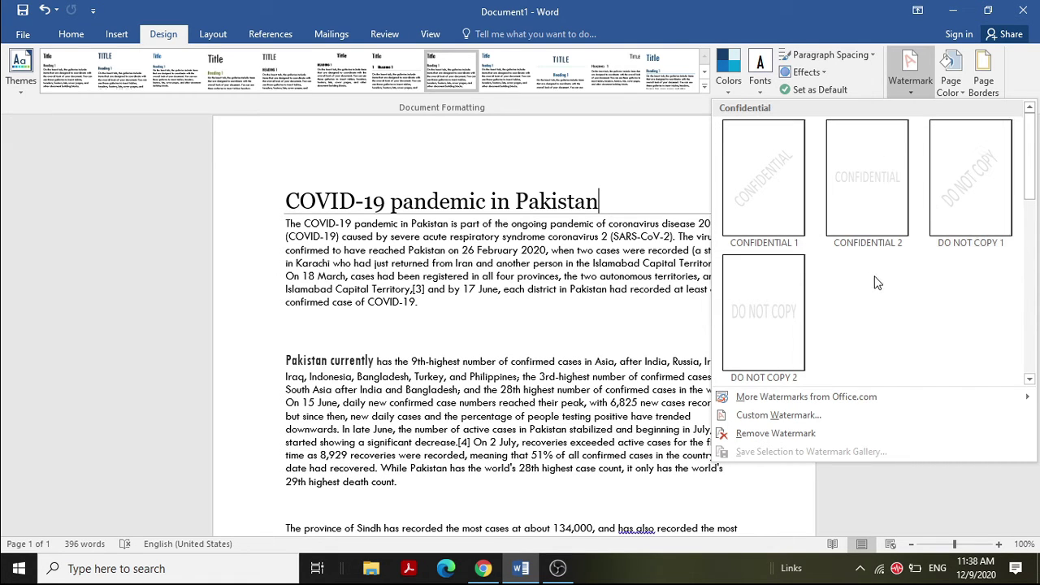
click(955, 188)
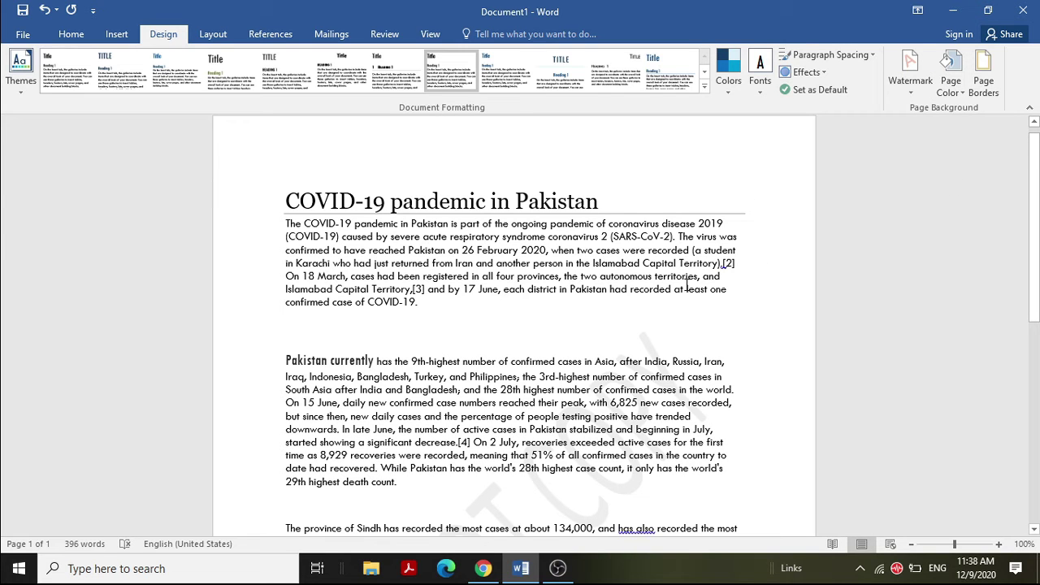
scroll(687, 285, down, 2)
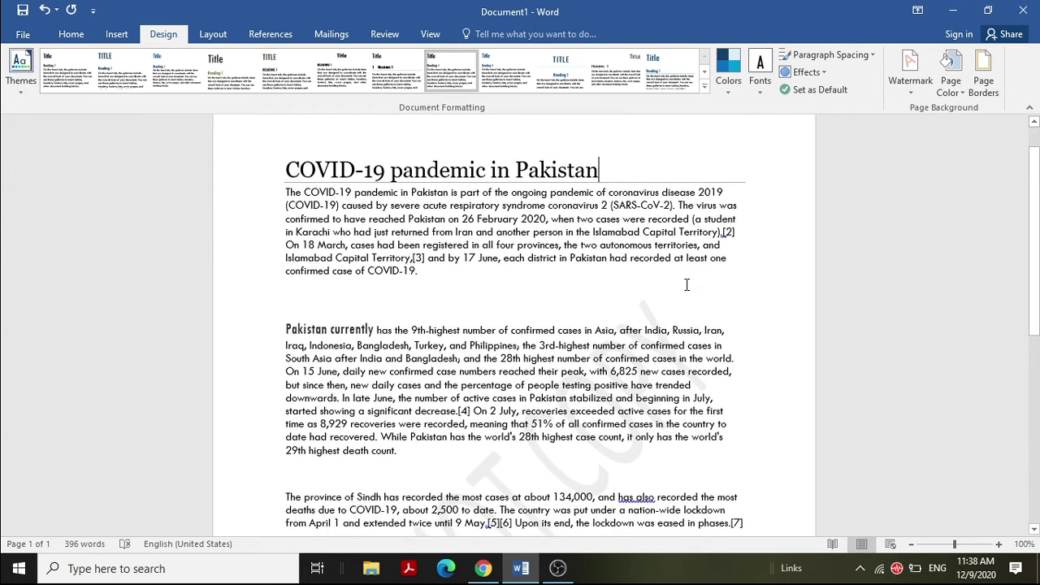
scroll(686, 284, down, 5)
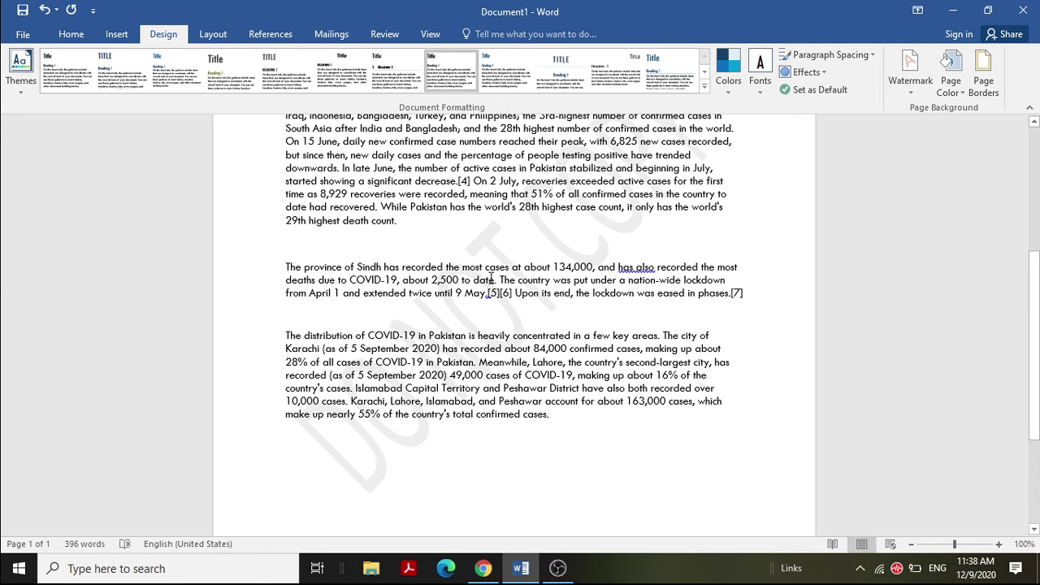
scroll(444, 327, up, 3)
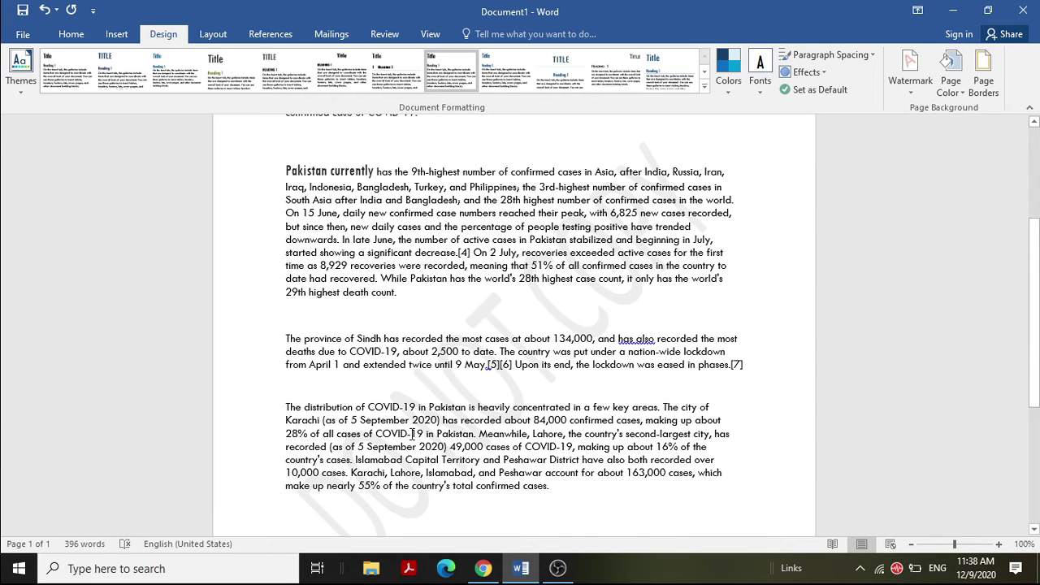
Open the custom watermark settings and review the language choices, keeping English (United Kingdom).
click(911, 91)
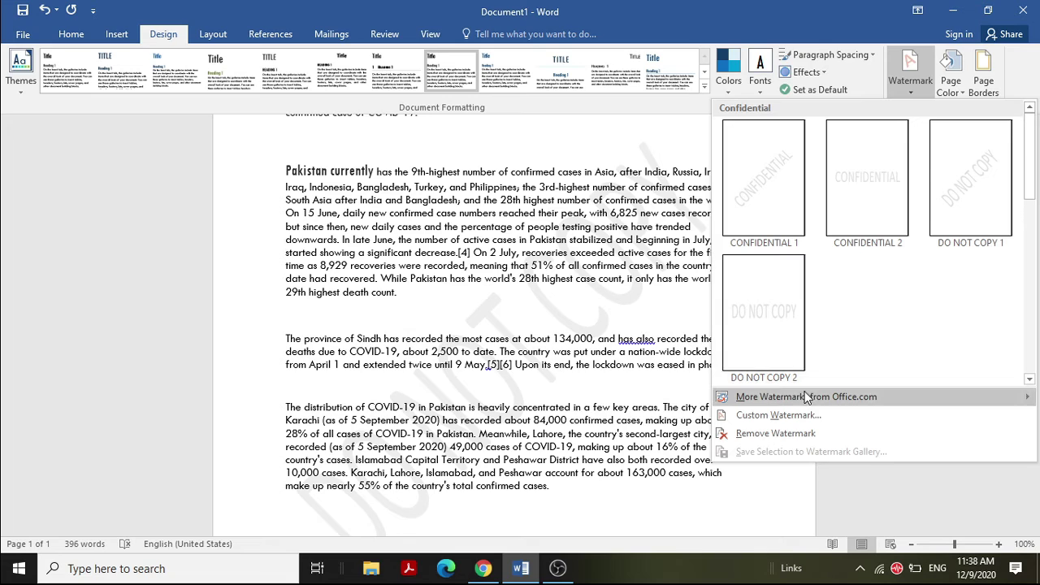
mouse_move(802, 402)
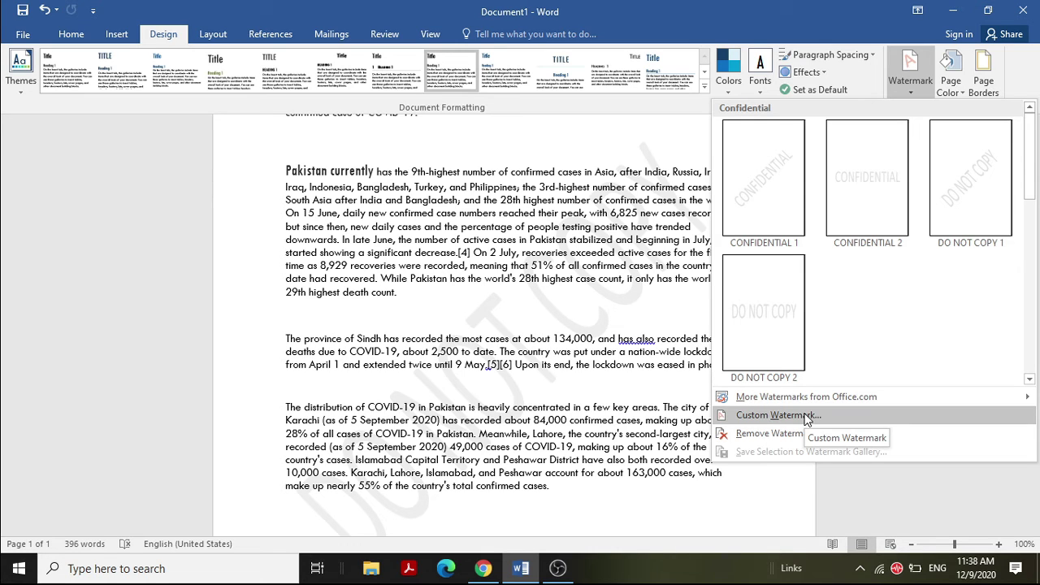
click(807, 418)
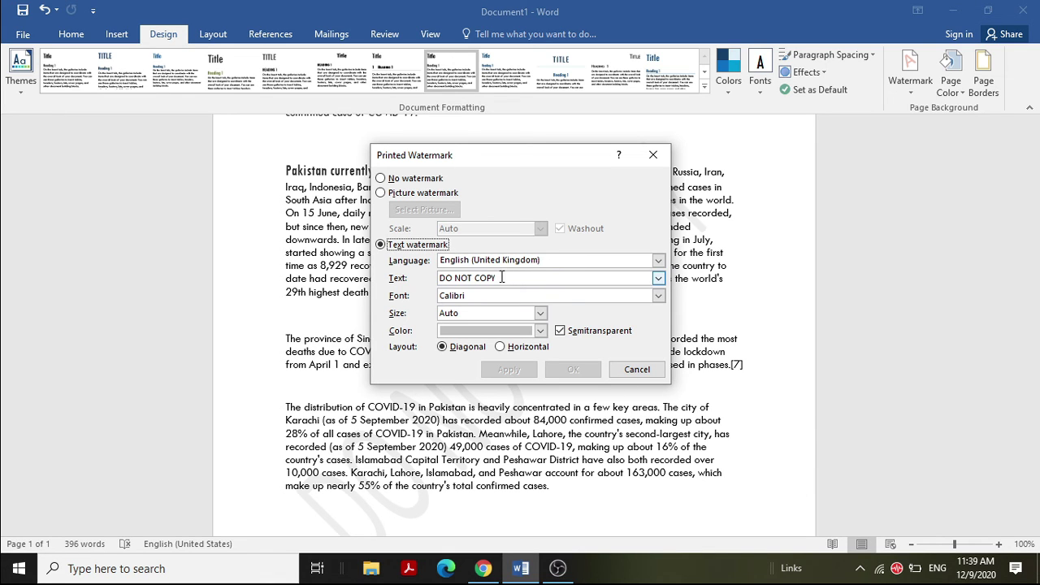
click(657, 261)
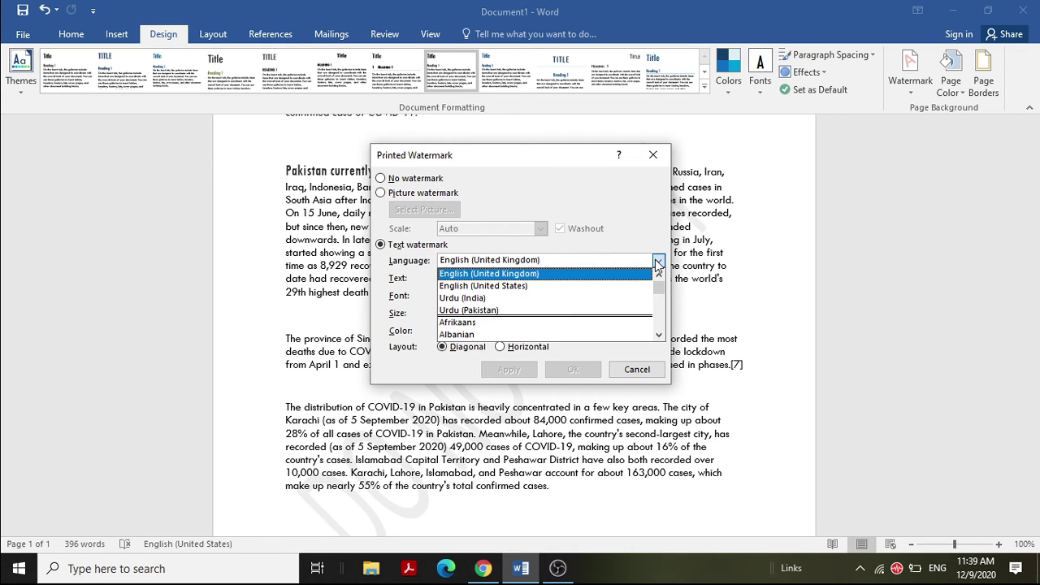
click(657, 261)
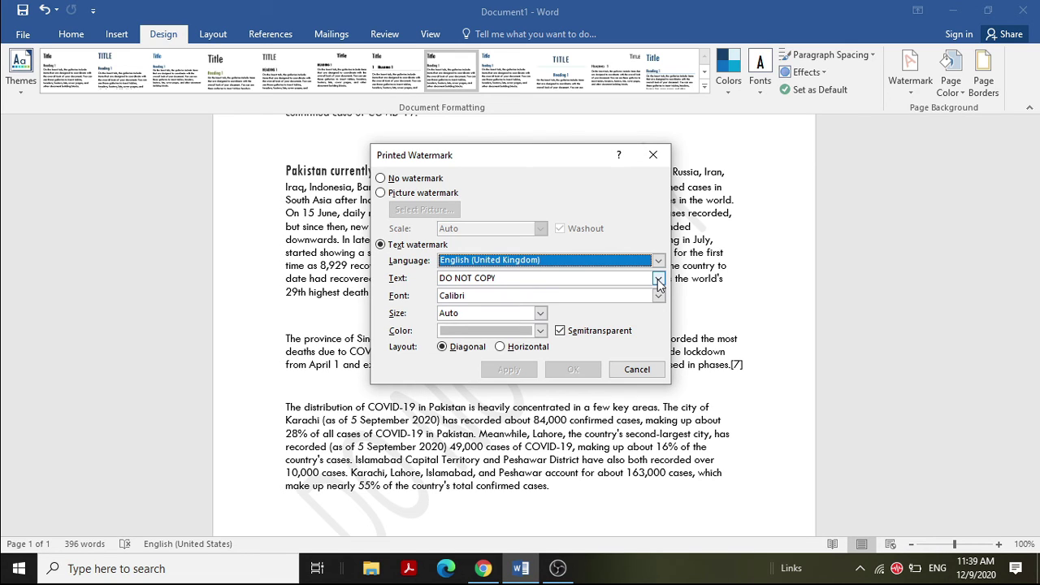
Replace the text watermark's wording with UOH and apply it to the document.
click(591, 277)
key(BackSpace)
key(BackSpace)
key(BackSpace)
key(BackSpace)
key(BackSpace)
key(BackSpace)
key(BackSpace)
key(BackSpace)
key(BackSpace)
key(BackSpace)
key(BackSpace)
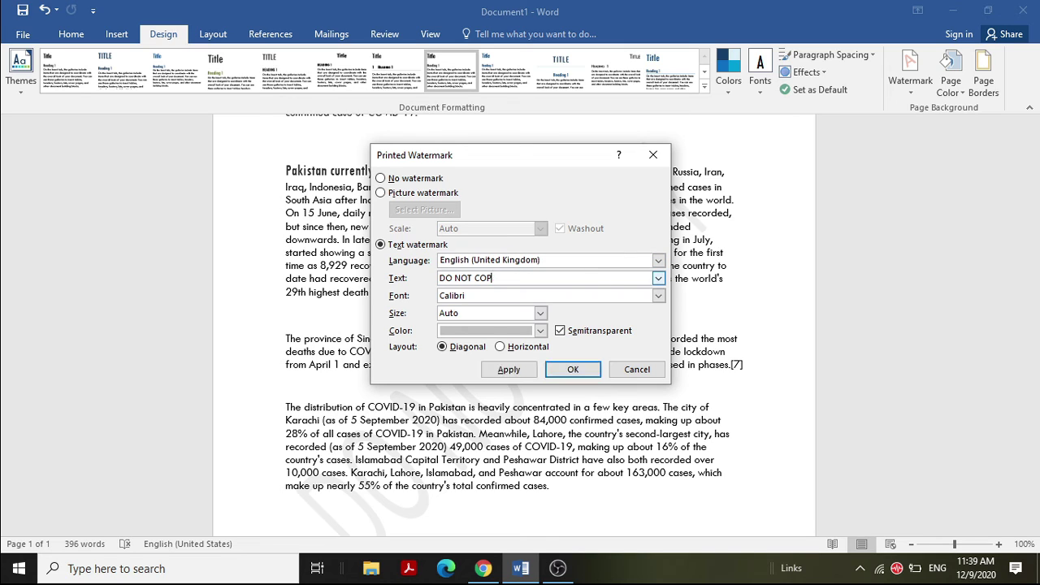
click(658, 278)
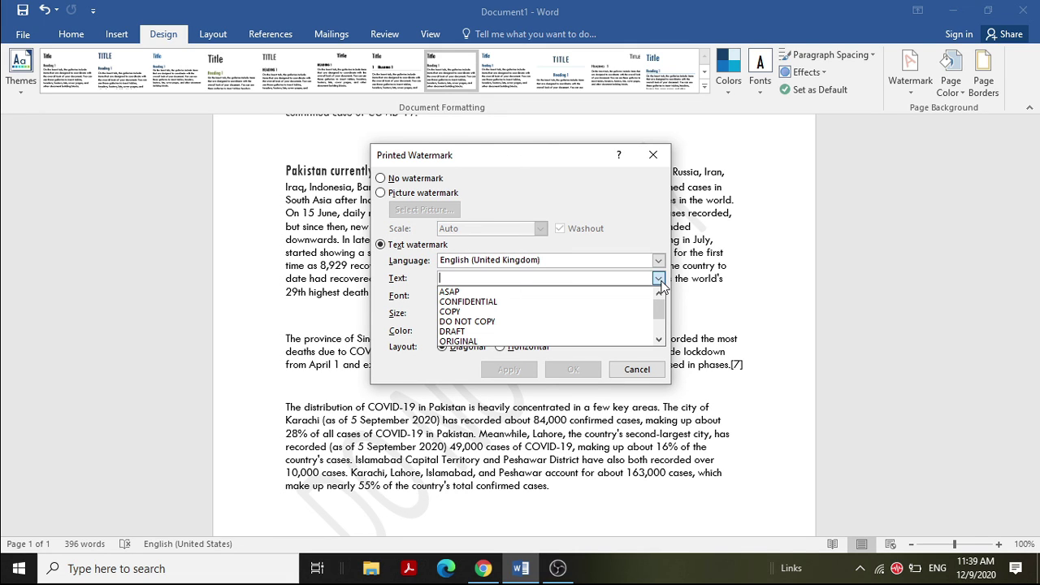
text(UOG)
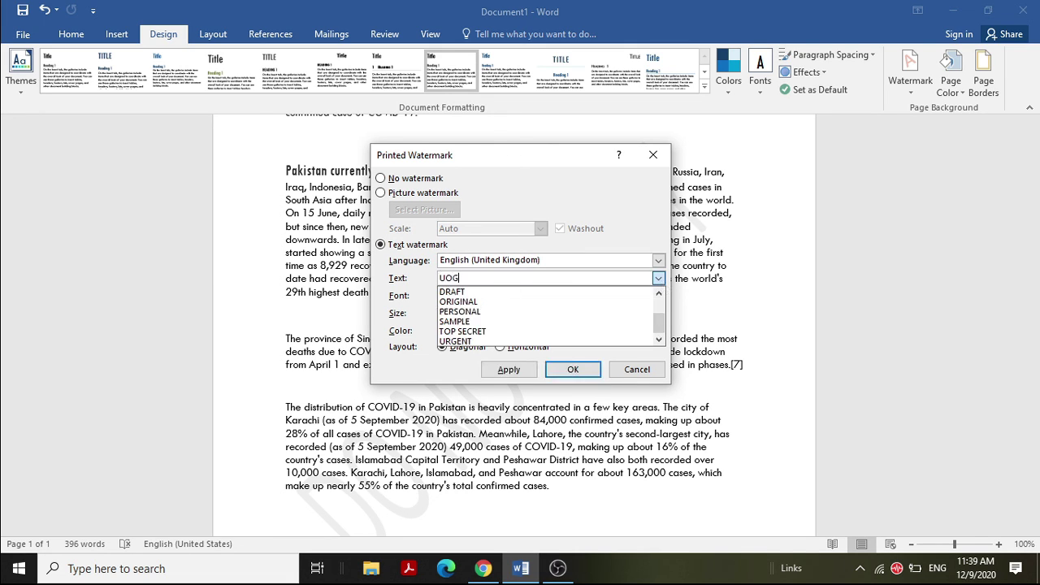
key(BackSpace)
text(H)
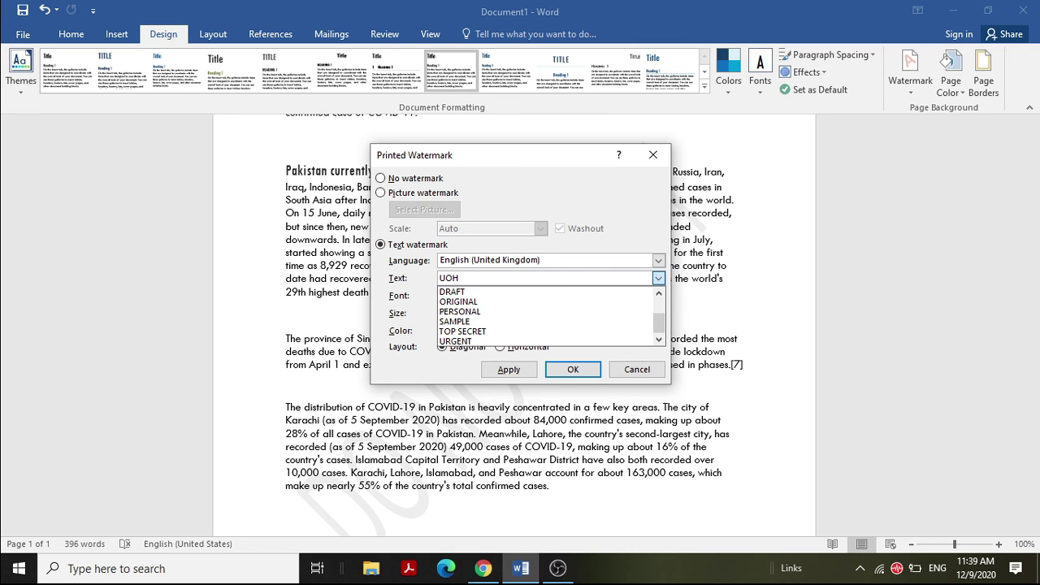
click(572, 370)
click(572, 370)
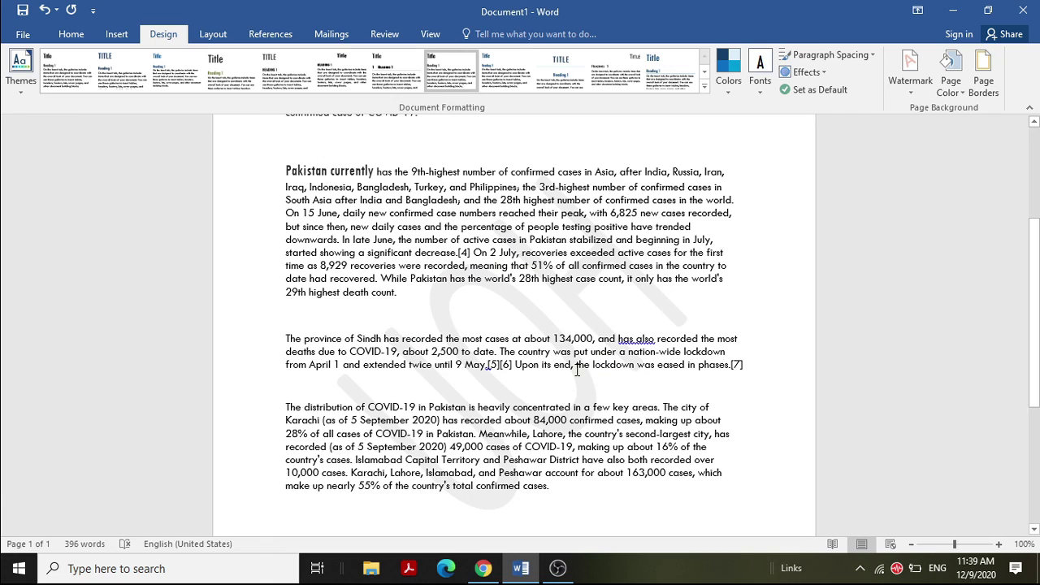